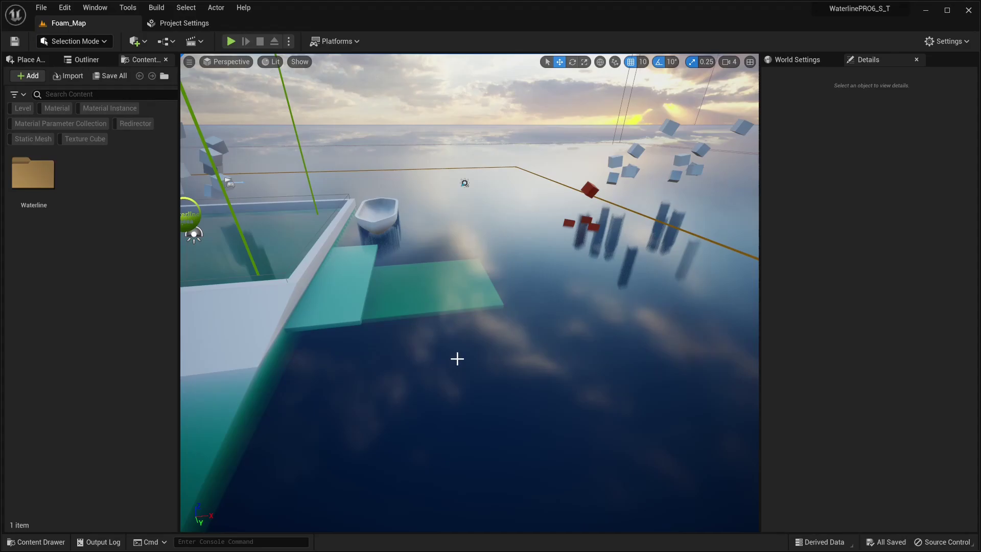
# In the project settings, enable SM6 for D3D12 on Windows and set the Default RHI to DirectX 12
pyautogui.click(189, 26)
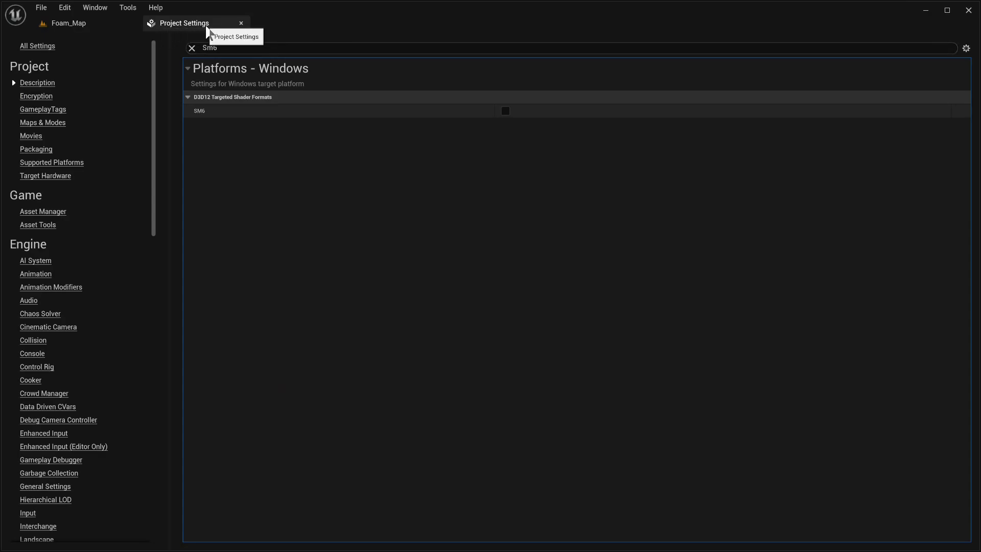
pyautogui.click(506, 111)
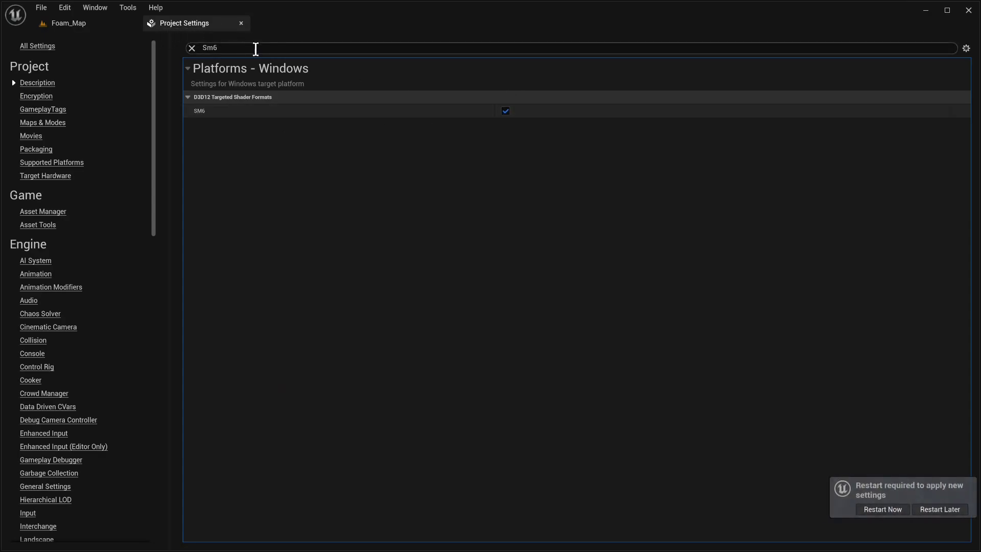
pyautogui.click(254, 47)
pyautogui.write('RHI')
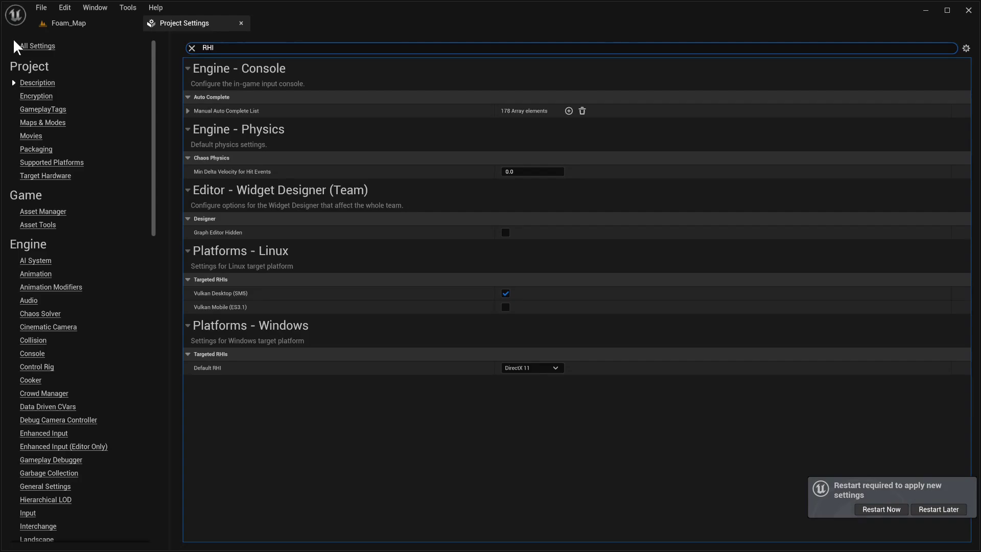
pyautogui.click(543, 368)
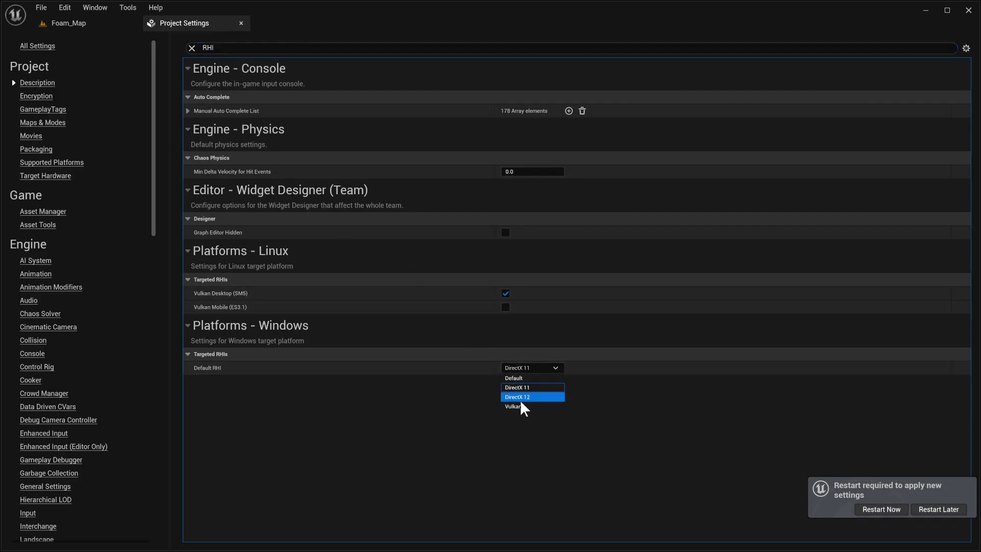
pyautogui.click(526, 397)
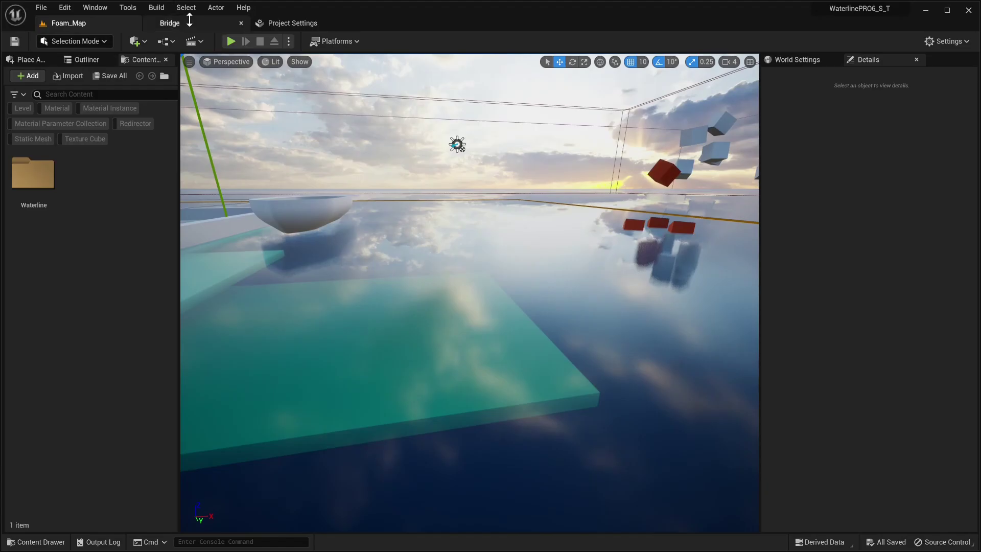
# Add the Gigantic Sandstone Terrain from the local Megascans in Quixel Bridge to the project at Nanite quality, and close Bridge
pyautogui.click(190, 23)
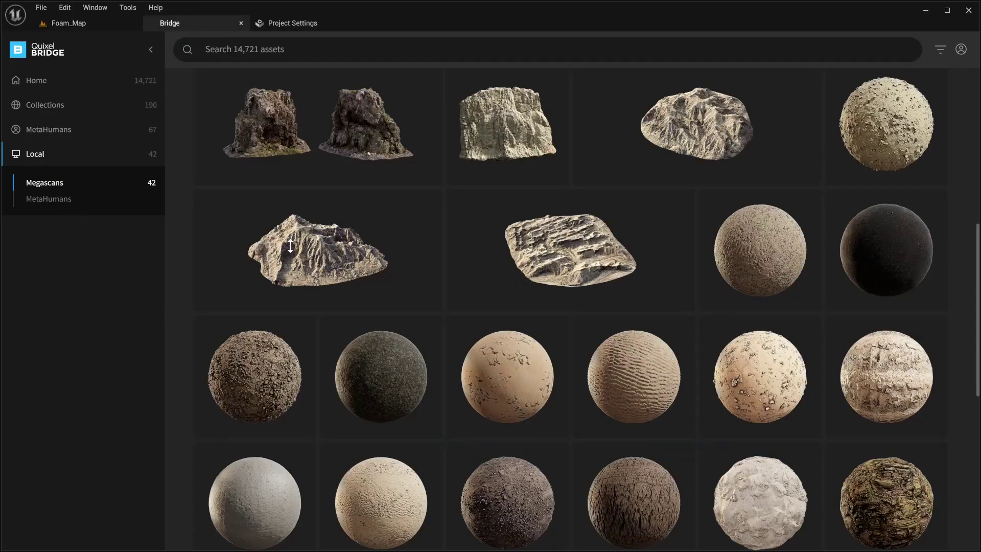
pyautogui.moveTo(291, 246)
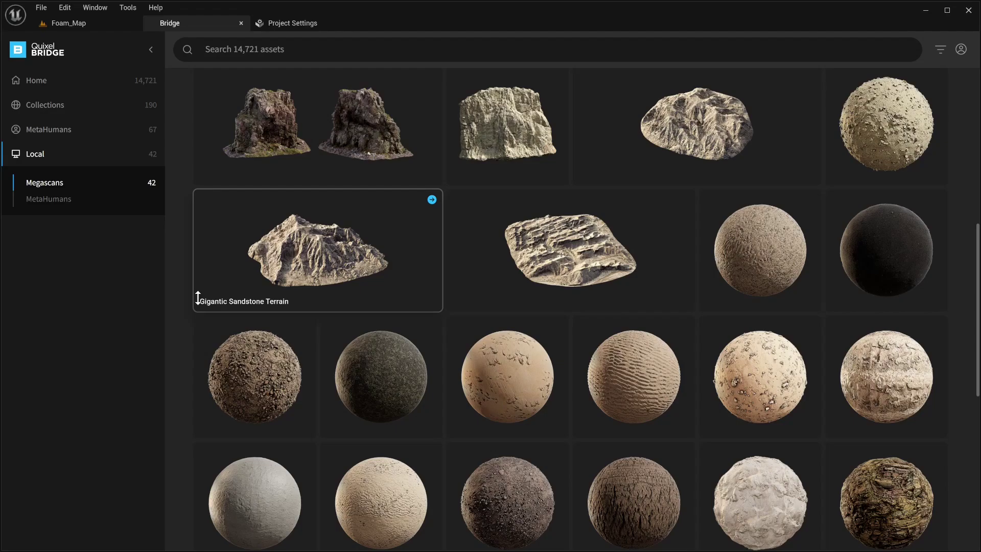
pyautogui.click(327, 261)
pyautogui.click(800, 530)
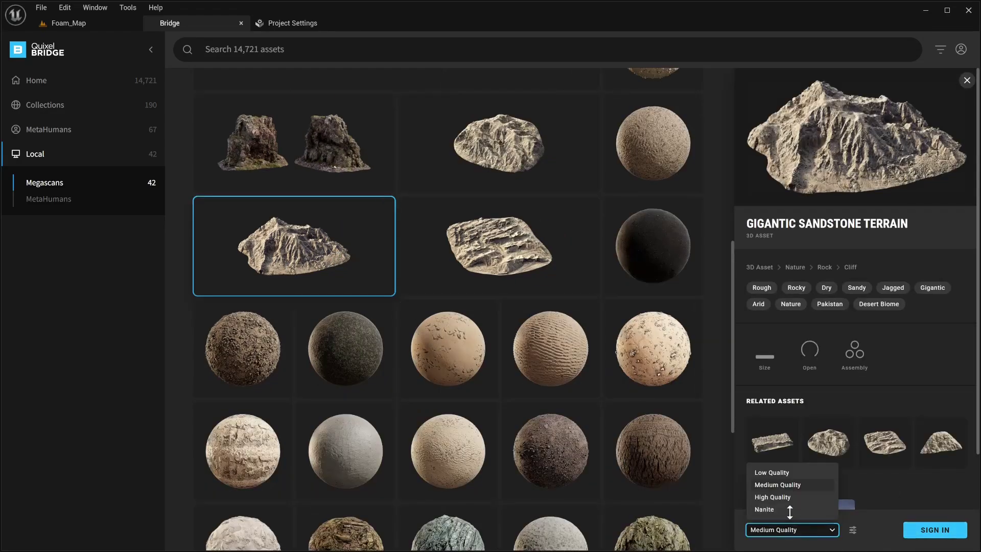
pyautogui.click(790, 511)
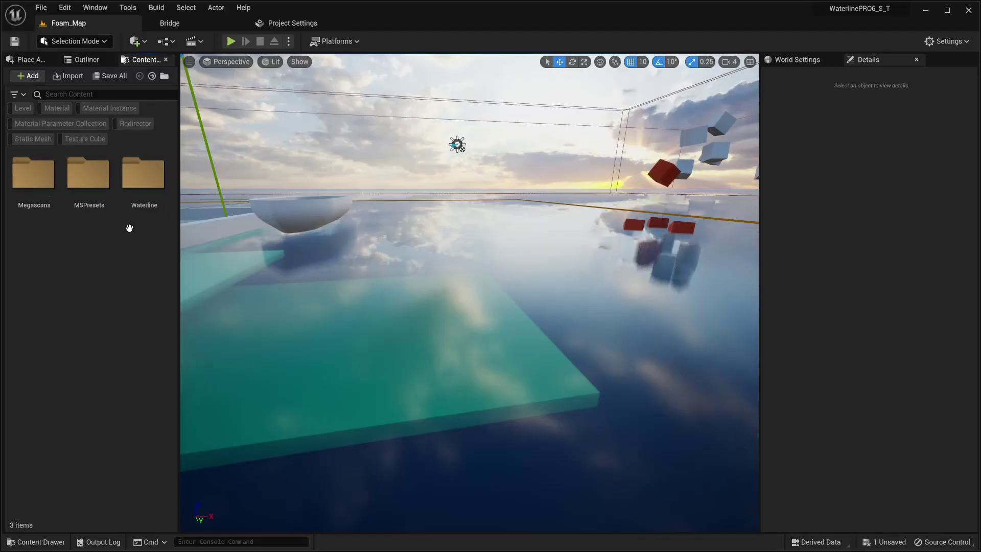
pyautogui.moveTo(358, 255); pyautogui.dragTo(358, 311, button='right')
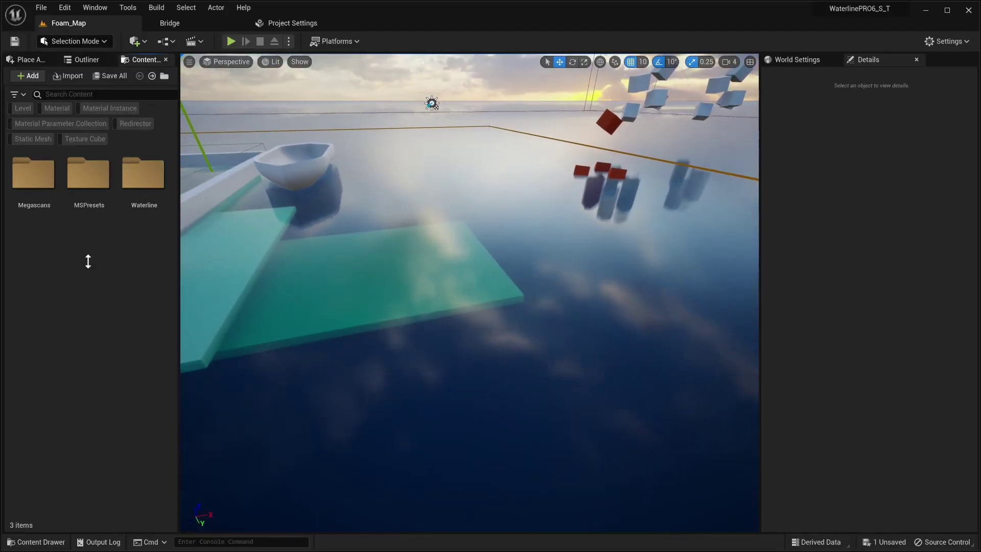
pyautogui.click(240, 24)
# Create a level named Shore_Tut in the content root, save all unsaved content, and open the new level
pyautogui.rightClick(100, 286)
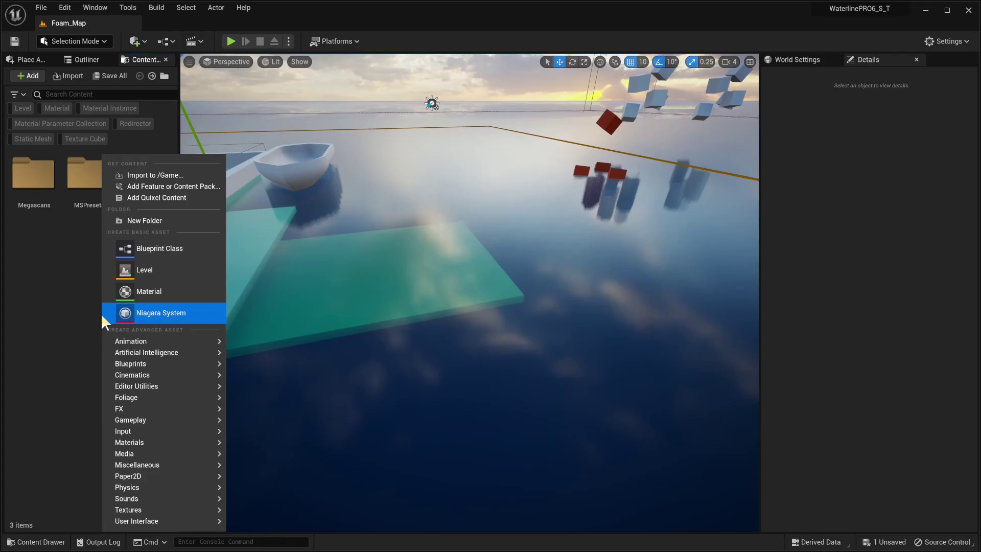
pyautogui.click(135, 266)
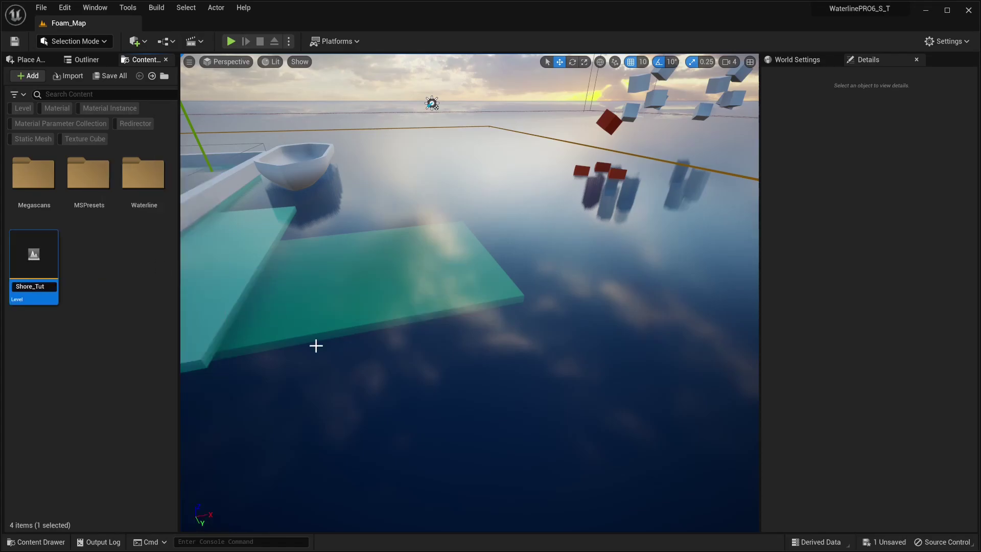
pyautogui.hotkey('ctrl', 'shift', 's')
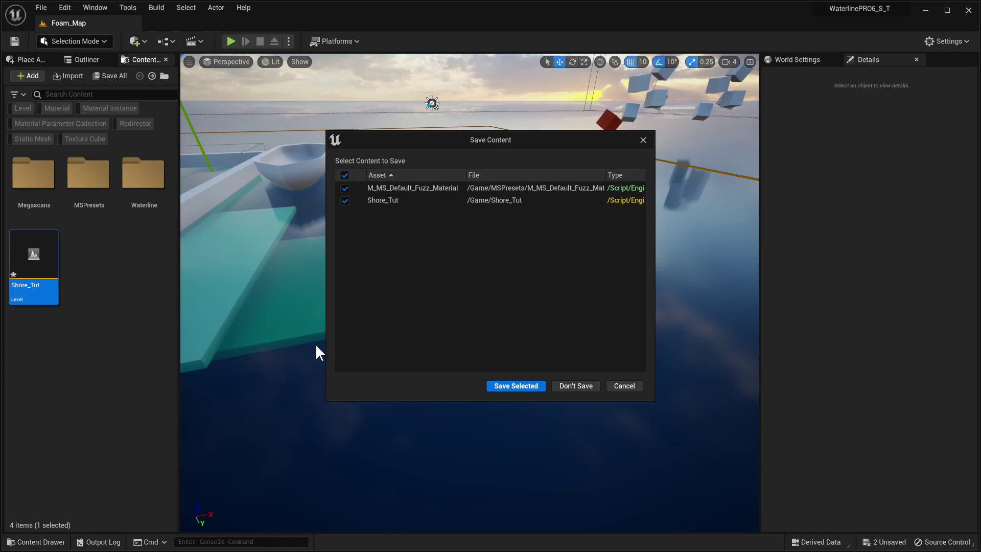
pyautogui.click(505, 387)
pyautogui.click(87, 59)
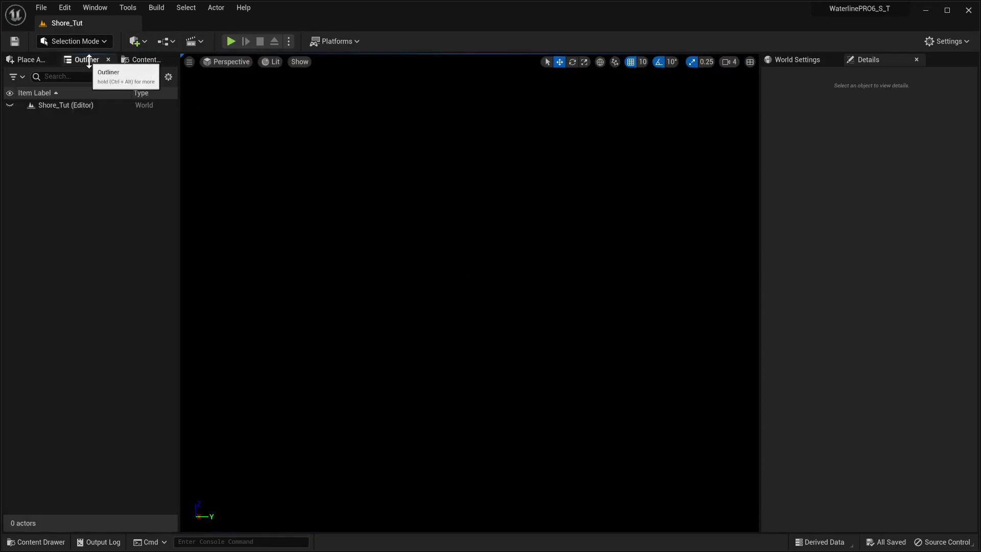
# Place a Directional Light in the level, reset its location to the origin, and raise it to Z 350
pyautogui.click(31, 60)
pyautogui.click(63, 97)
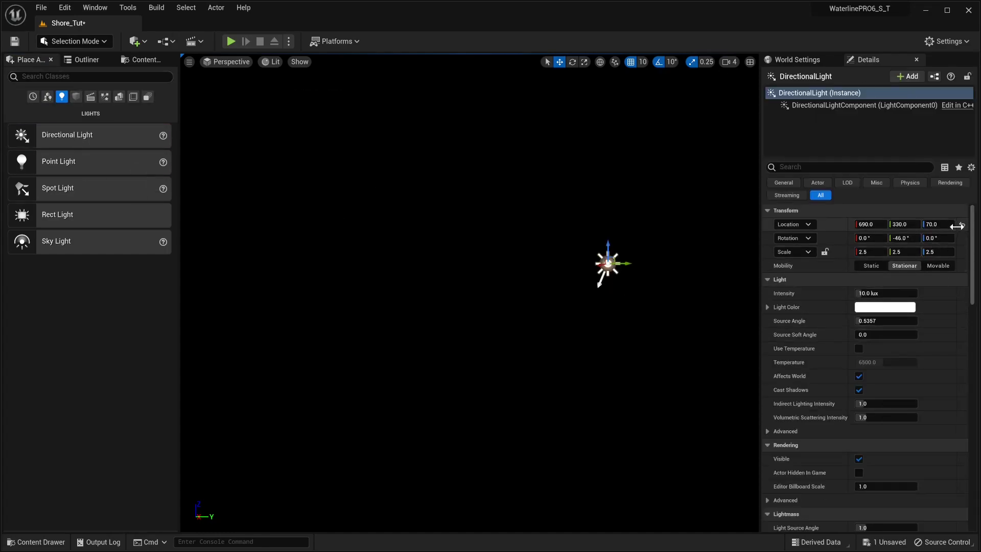
pyautogui.click(962, 225)
pyautogui.press('f')
pyautogui.keyDown('alt'); pyautogui.moveTo(570, 319); pyautogui.dragTo(449, 304); pyautogui.keyUp('alt')
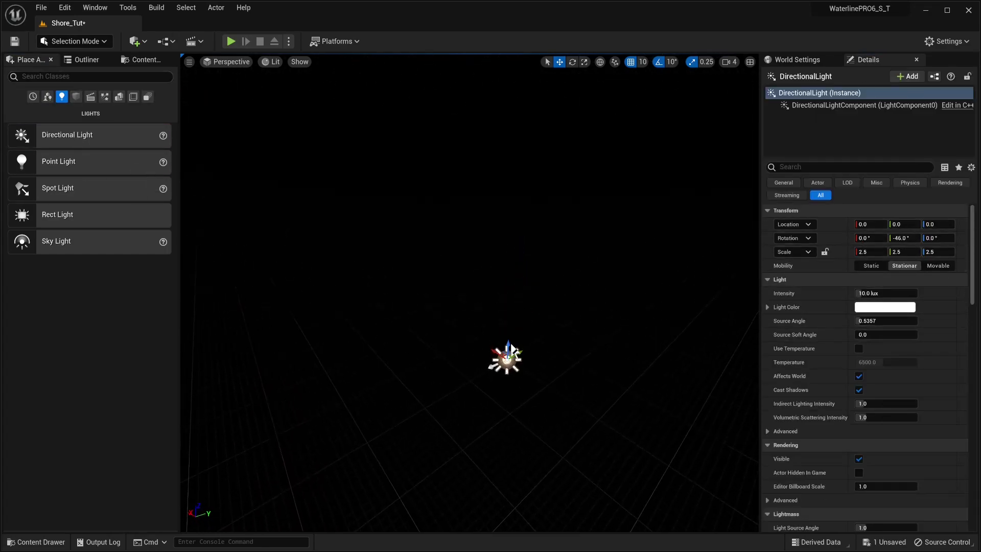
pyautogui.moveTo(507, 254); pyautogui.dragTo(510, 140)
# Add a Sky Atmosphere above the origin at Z 230 and set the directional light's mobility to Movable
pyautogui.write('atmo')
pyautogui.moveTo(81, 117); pyautogui.dragTo(500, 258)
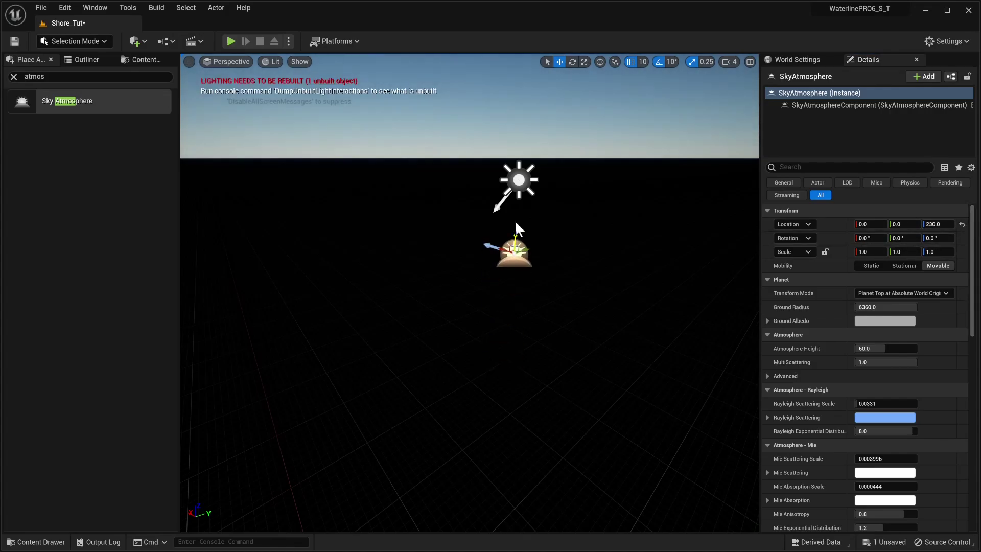
pyautogui.click(518, 179)
pyautogui.click(931, 265)
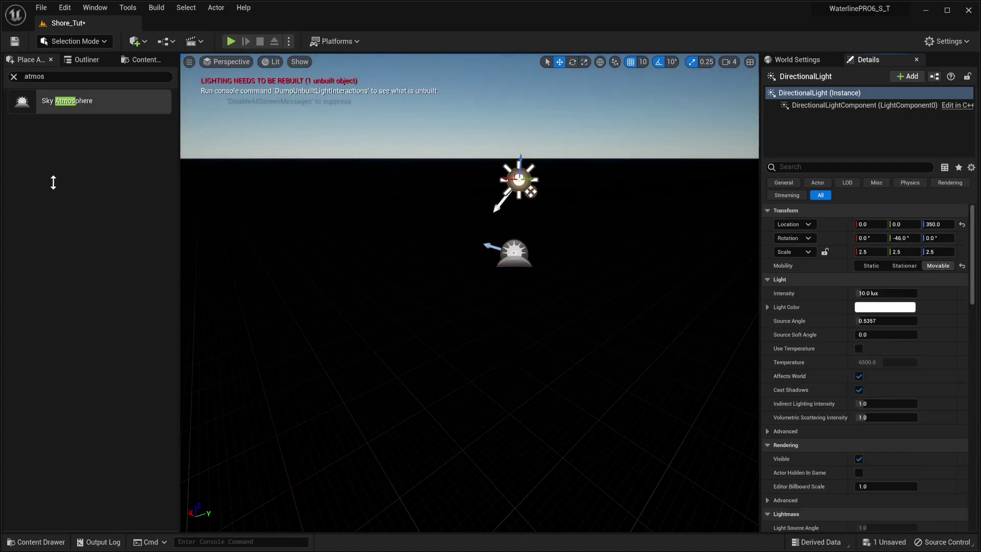
# Add a Movable Sky Light with Real Time Capture enabled, positioned above the origin at Z 120
pyautogui.click(51, 74)
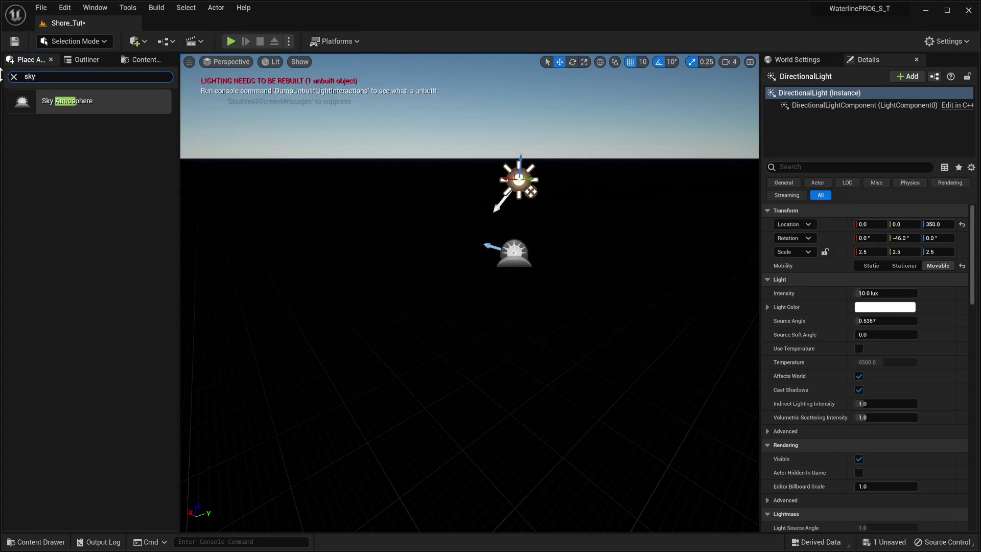
pyautogui.write('sky')
pyautogui.moveTo(72, 127); pyautogui.dragTo(510, 327)
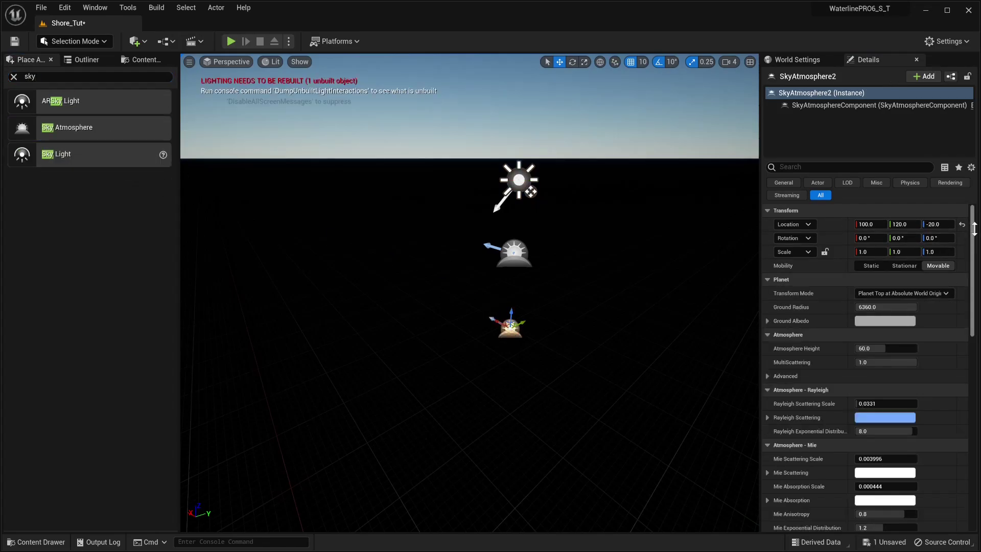
pyautogui.press('Delete')
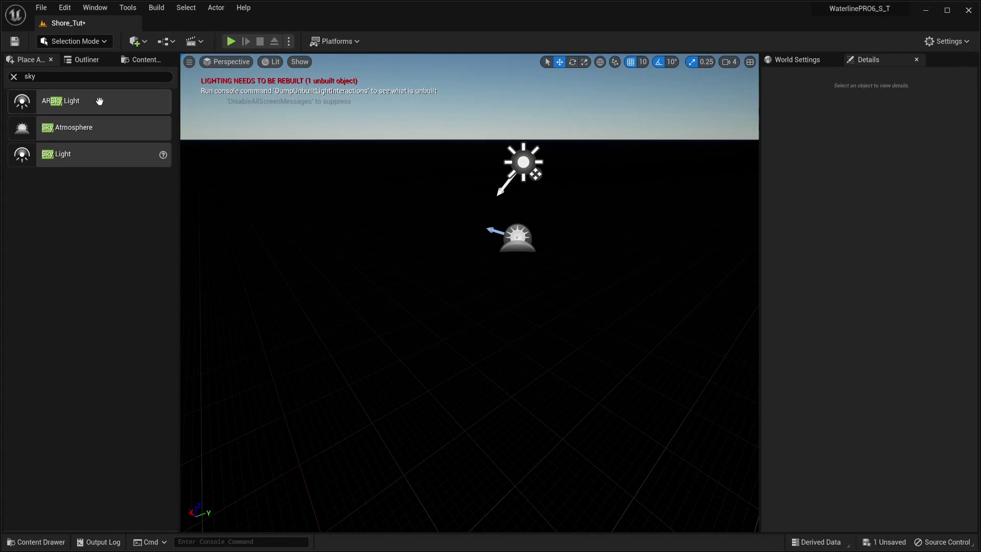
pyautogui.moveTo(95, 104); pyautogui.dragTo(72, 67)
pyautogui.moveTo(99, 166); pyautogui.dragTo(513, 316)
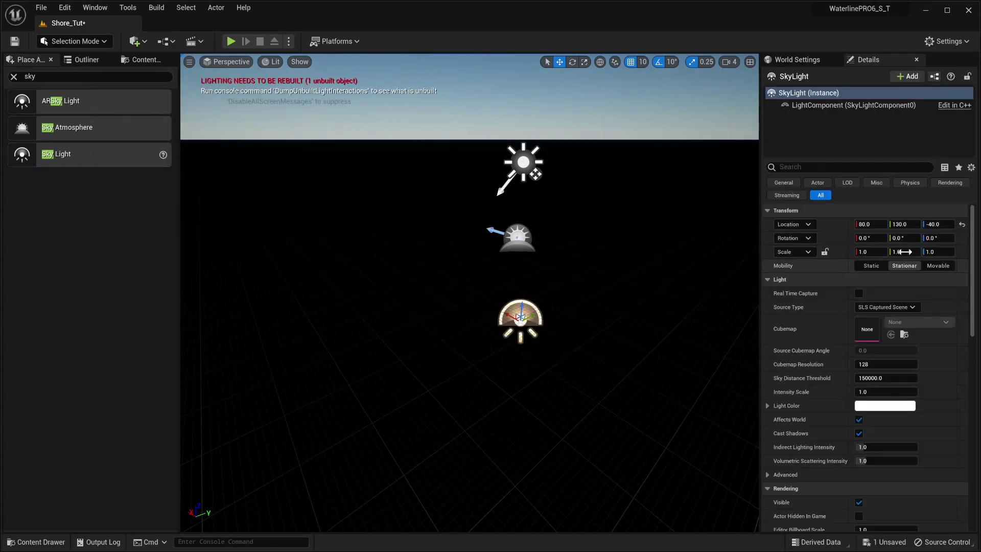
pyautogui.click(963, 226)
pyautogui.click(859, 293)
pyautogui.moveTo(508, 330); pyautogui.dragTo(513, 275)
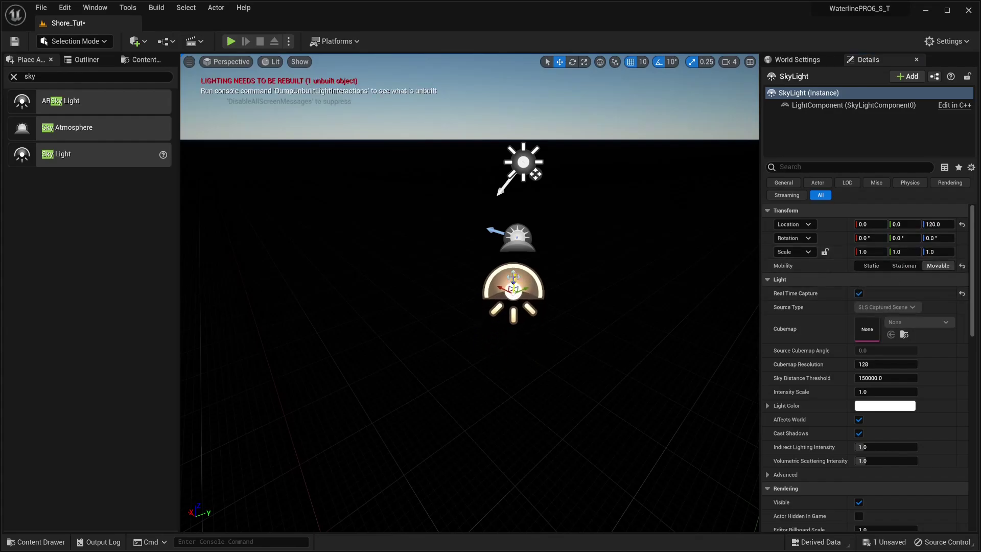
# Add an Exponential Height Fog actor above the origin at Z 290
pyautogui.click(58, 75)
pyautogui.write('f')
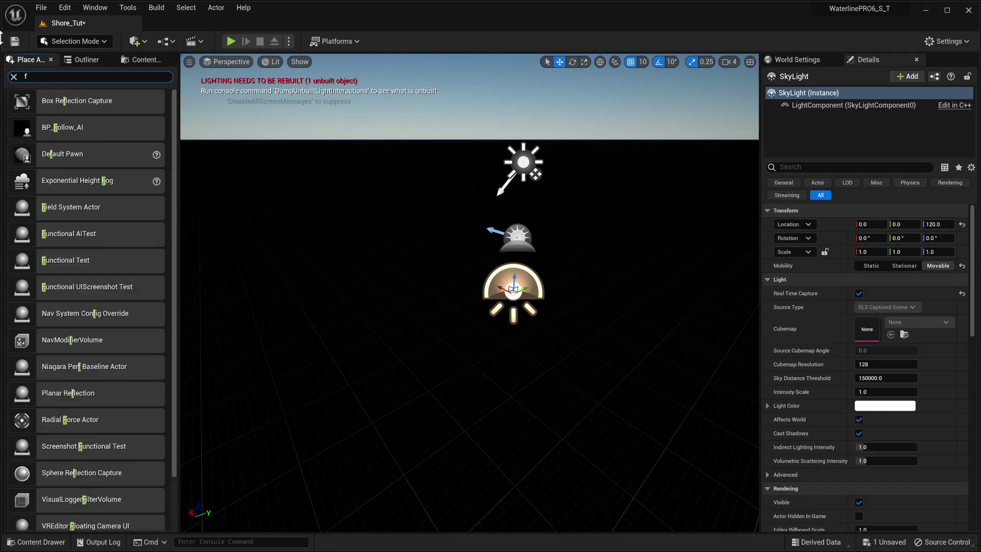
pyautogui.write('og')
pyautogui.moveTo(66, 101); pyautogui.dragTo(451, 327)
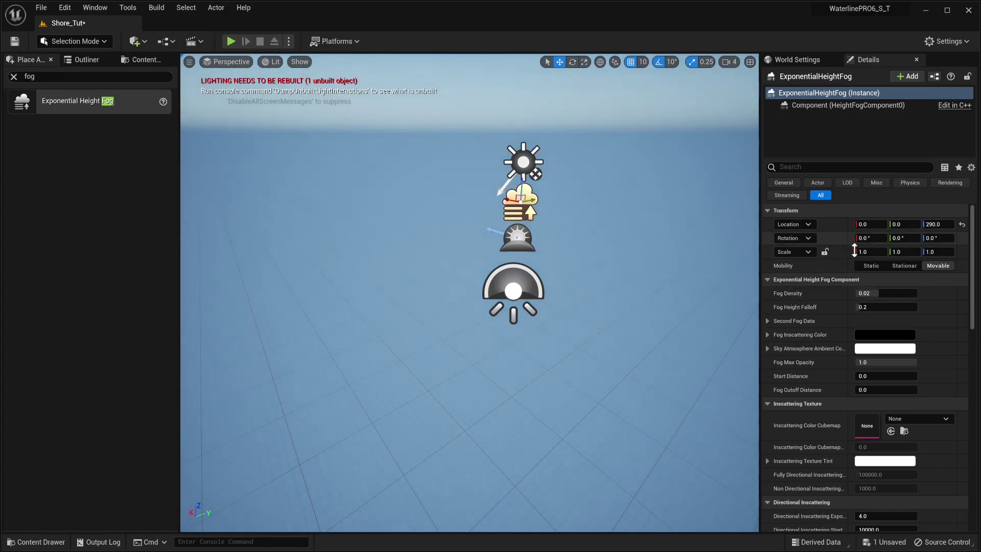
pyautogui.scroll(-5, 869, 355)
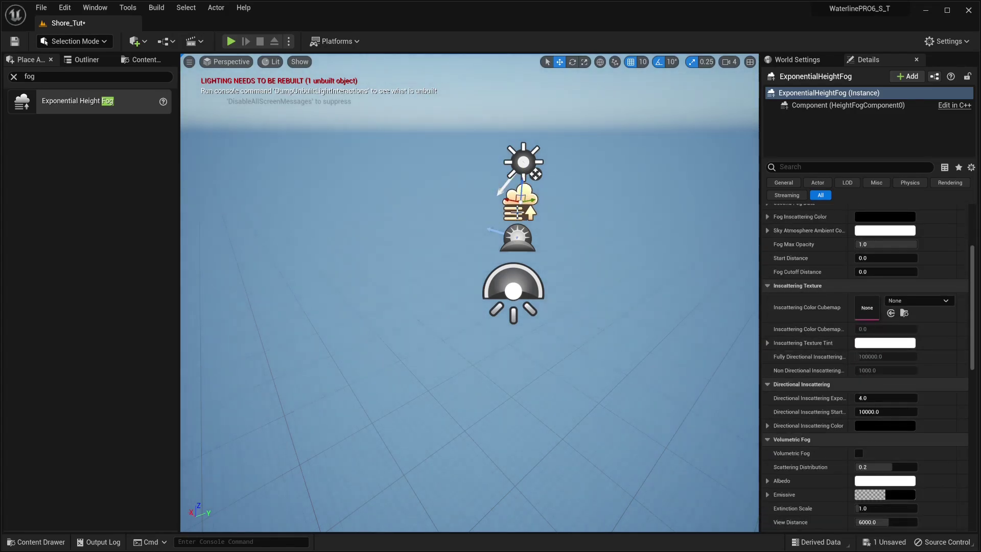
# Add a PostProcessVolume to the level, reset its location to the origin, and raise it to Z 430
pyautogui.click(13, 76)
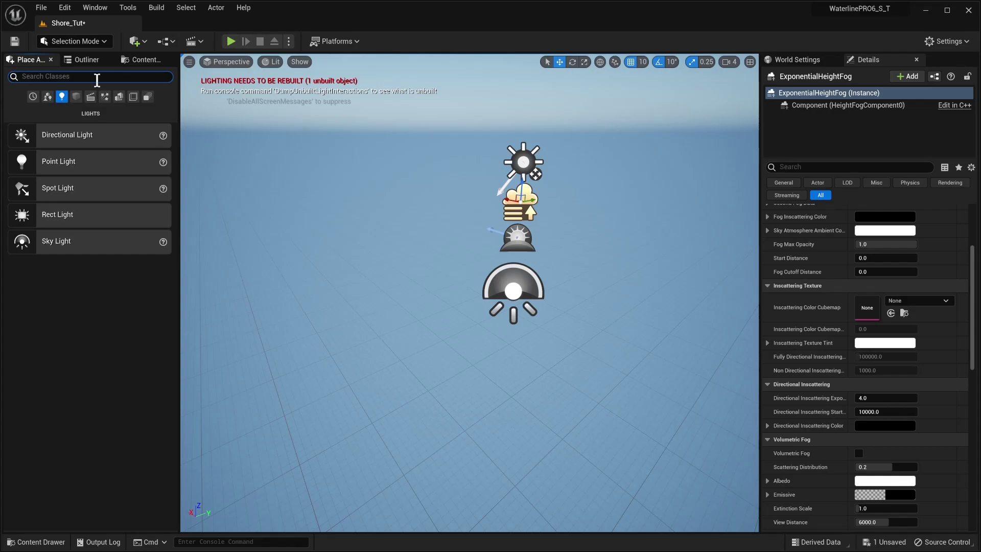
pyautogui.write('post')
pyautogui.moveTo(73, 100); pyautogui.dragTo(519, 352)
pyautogui.scroll(5, 839, 276)
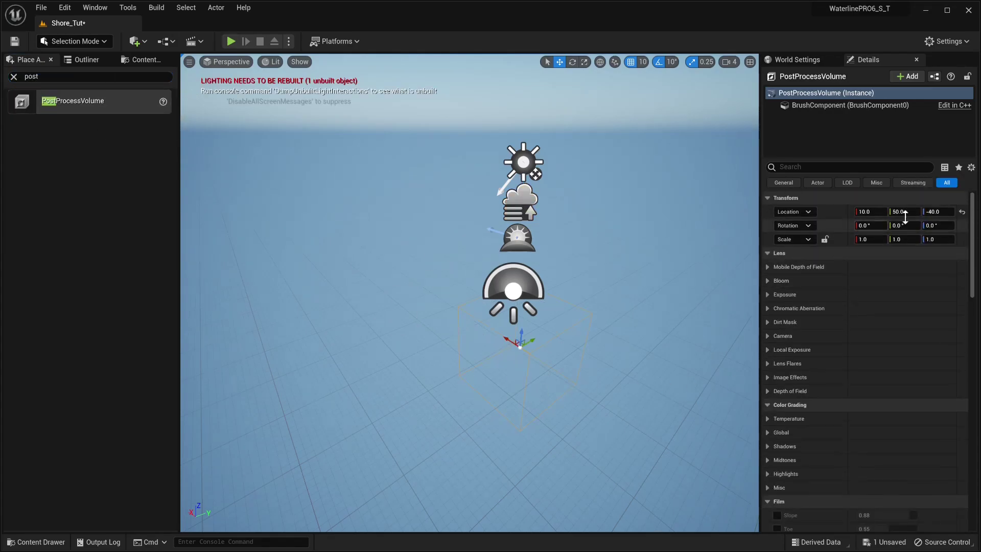
pyautogui.click(962, 211)
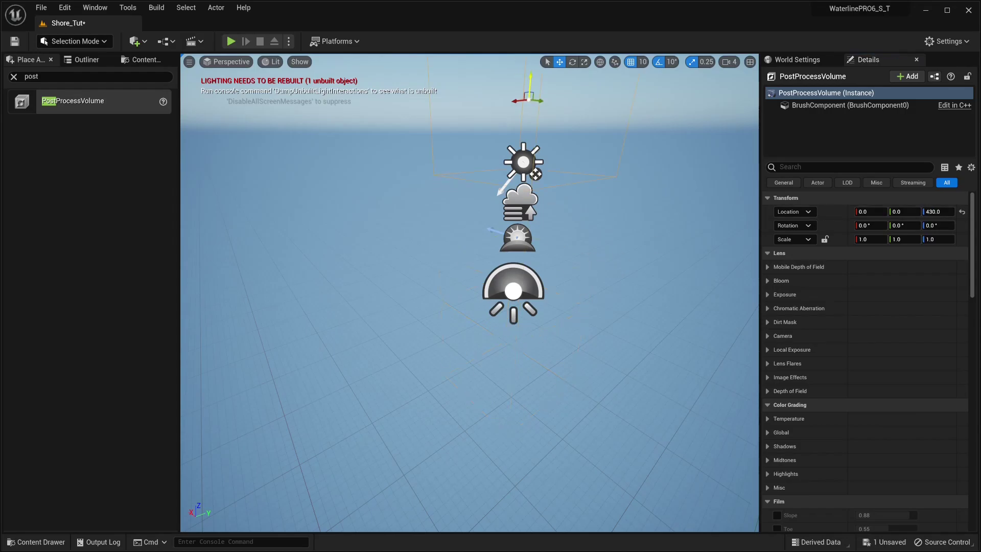
# Enable Infinite Extent (Unbound) on the post process volume and move it to Z 460, above the light icons
pyautogui.click(810, 167)
pyautogui.write('unb')
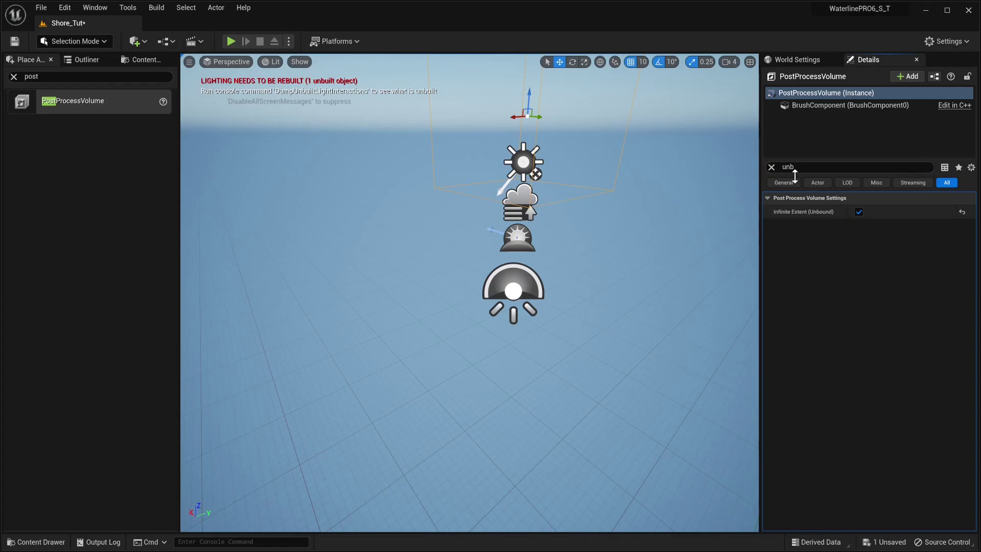
pyautogui.click(771, 167)
pyautogui.moveTo(512, 204); pyautogui.dragTo(513, 143, button='middle')
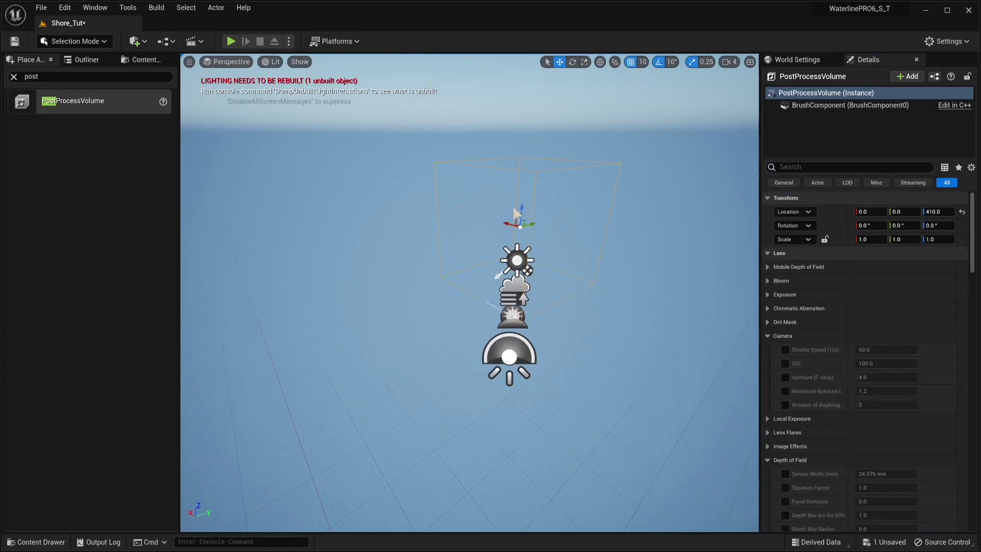
pyautogui.moveTo(520, 205); pyautogui.dragTo(519, 178)
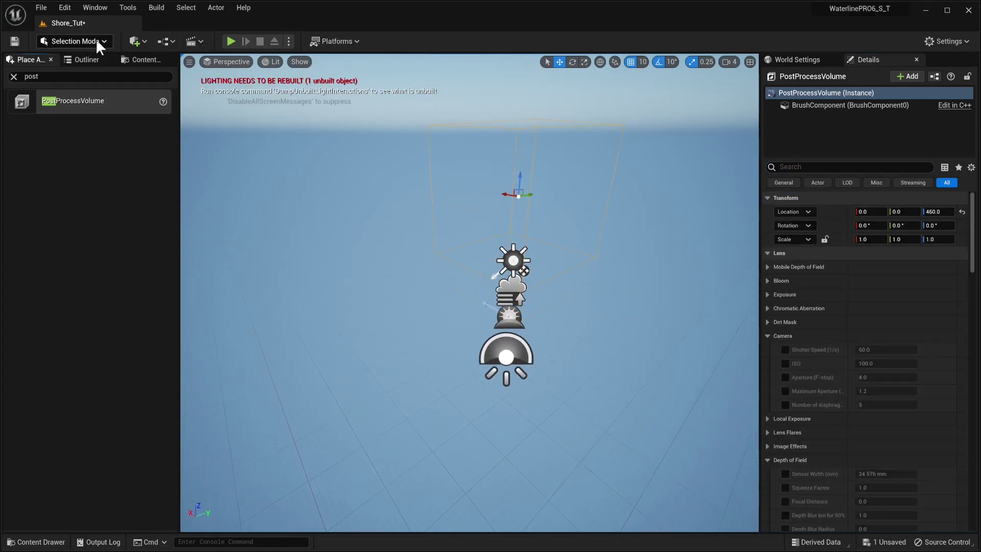
# Add the BP_Waterline_Ocean_Gen_4 actor from Waterline's 9_Ocean_Sim_BETA folder, reset its location to the origin and lower it to Z -250
pyautogui.click(137, 60)
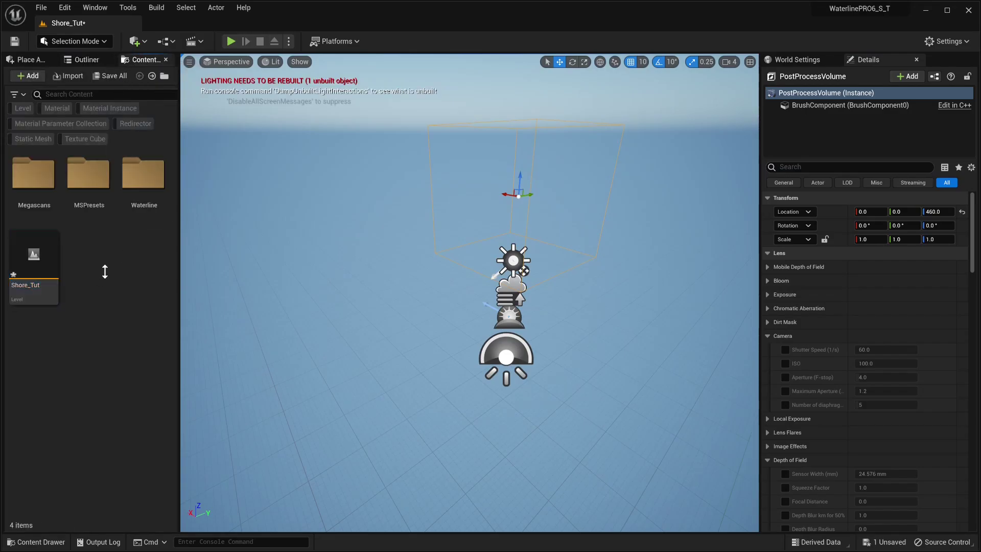
pyautogui.doubleClick(143, 176)
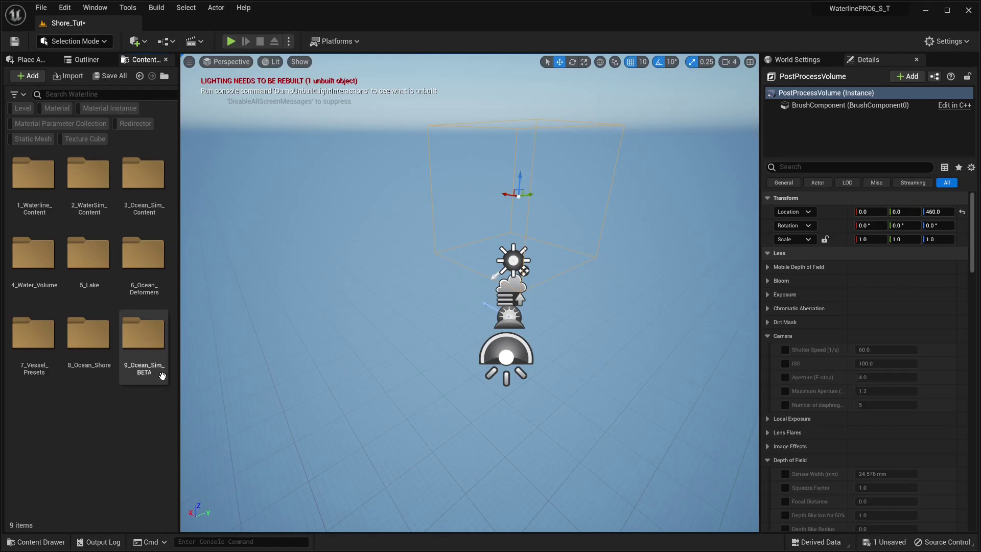
pyautogui.doubleClick(156, 358)
pyautogui.click(136, 261)
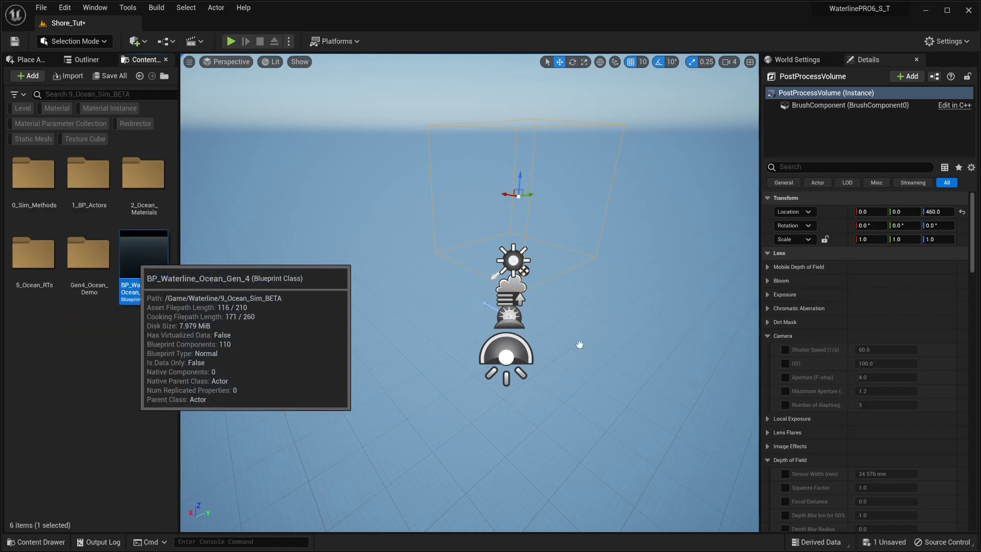
pyautogui.moveTo(485, 353); pyautogui.dragTo(473, 332)
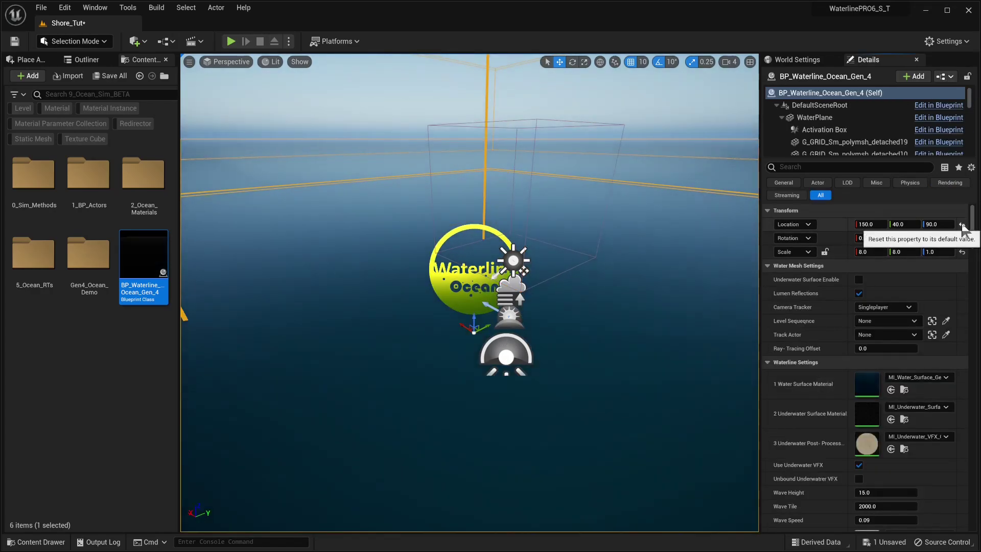
pyautogui.click(962, 224)
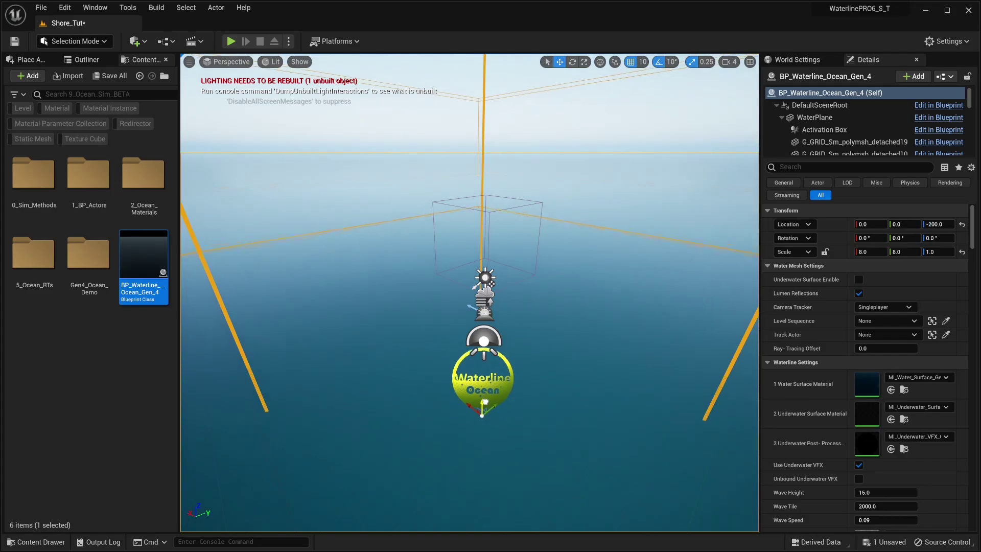
# Start the Live Ocean event on the ocean actor so its waves animate in the editor
pyautogui.scroll(-4, 792, 438)
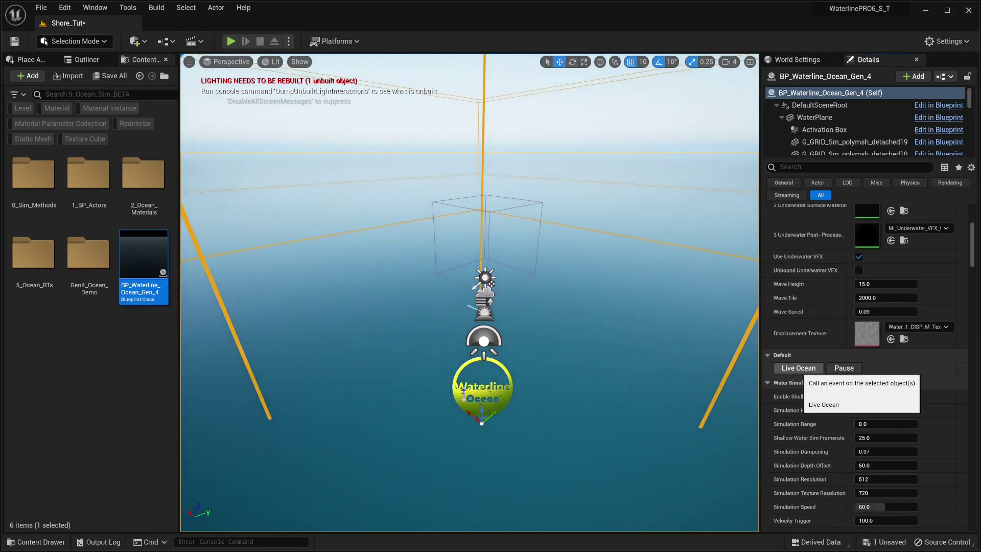
pyautogui.rightClick(451, 361)
pyautogui.moveTo(544, 376); pyautogui.dragTo(449, 348, button='right')
# Turn off the viewport's Game Settings exposure so it uses the fixed EV100 exposure
pyautogui.click(273, 62)
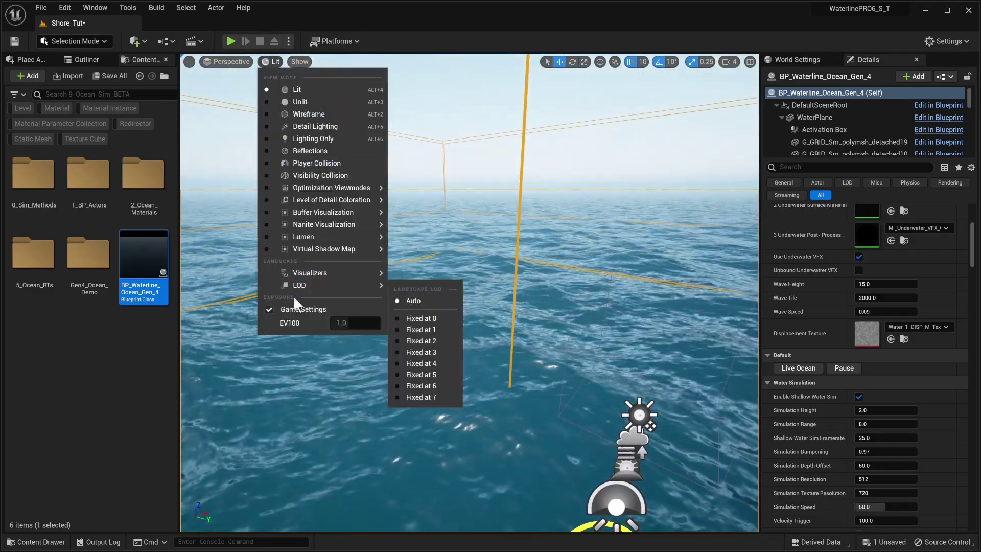
pyautogui.click(277, 310)
pyautogui.press('Return')
pyautogui.moveTo(471, 315); pyautogui.dragTo(491, 337, button='right')
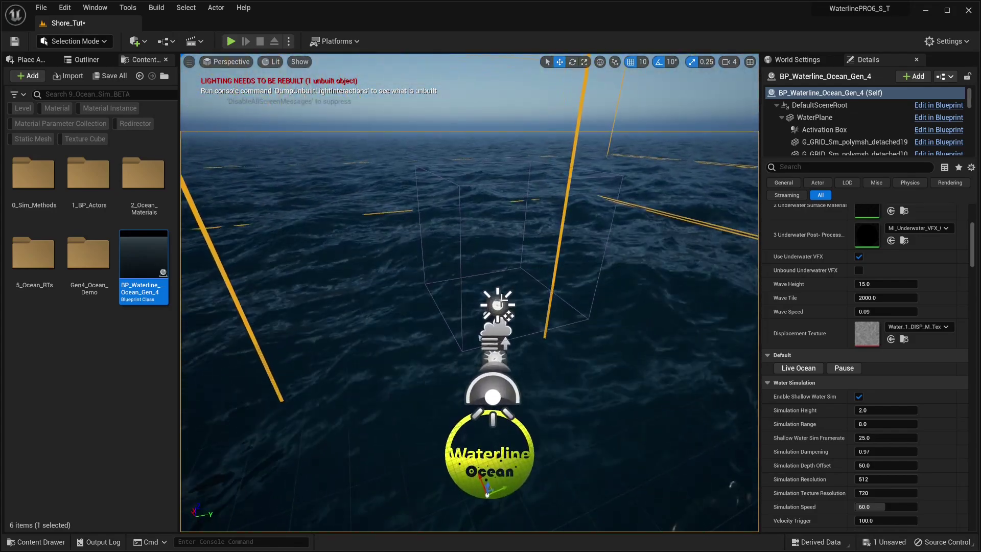
# Go through the directional light, height fog, sky atmosphere and sky light and make sure their mobility is Movable
pyautogui.click(498, 305)
pyautogui.scroll(5, 928, 246)
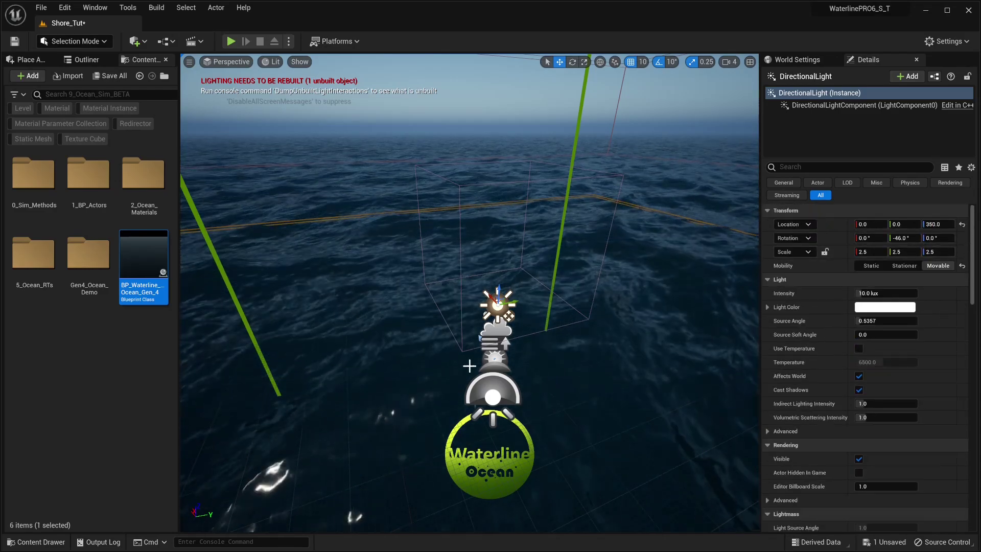
pyautogui.click(498, 332)
pyautogui.click(496, 360)
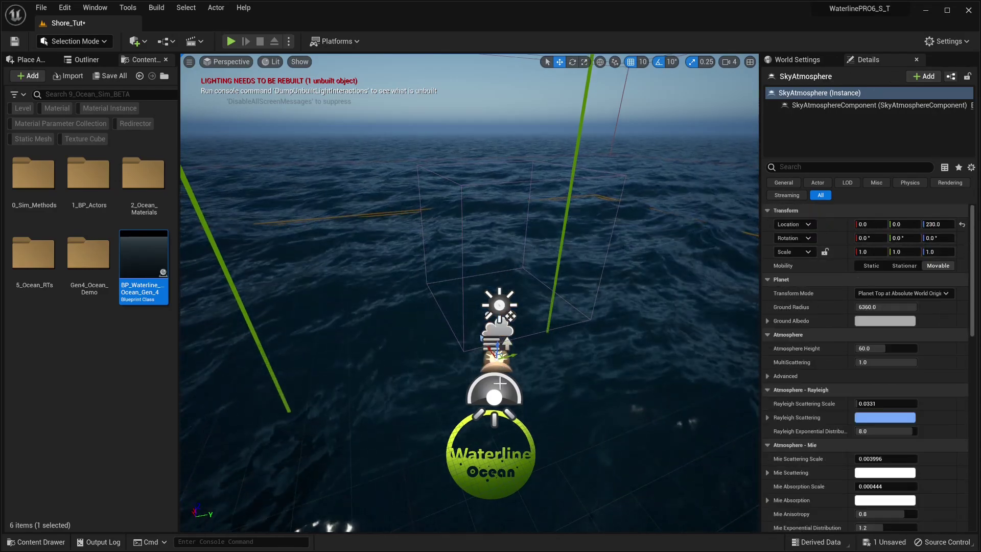
pyautogui.click(494, 392)
pyautogui.click(497, 358)
pyautogui.click(498, 330)
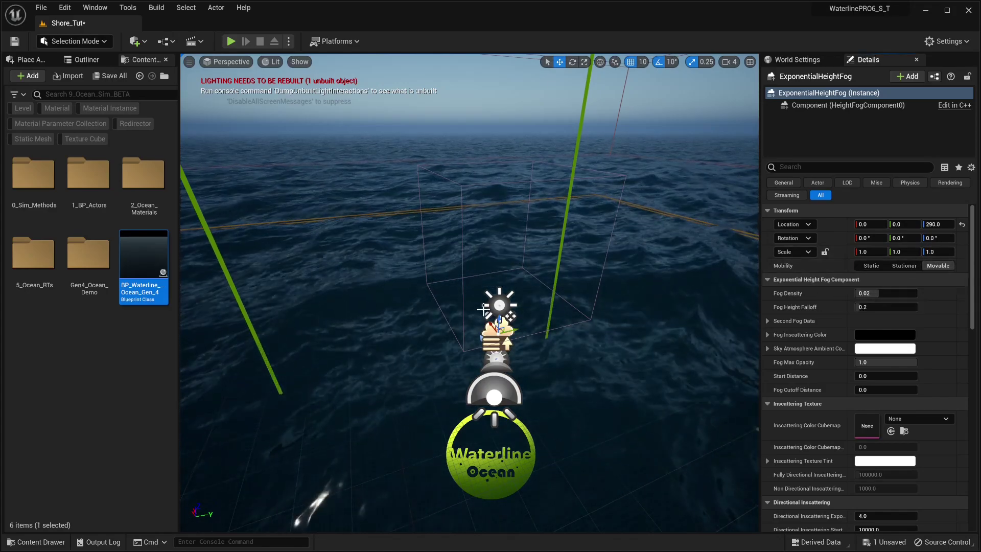
pyautogui.click(497, 305)
pyautogui.click(938, 266)
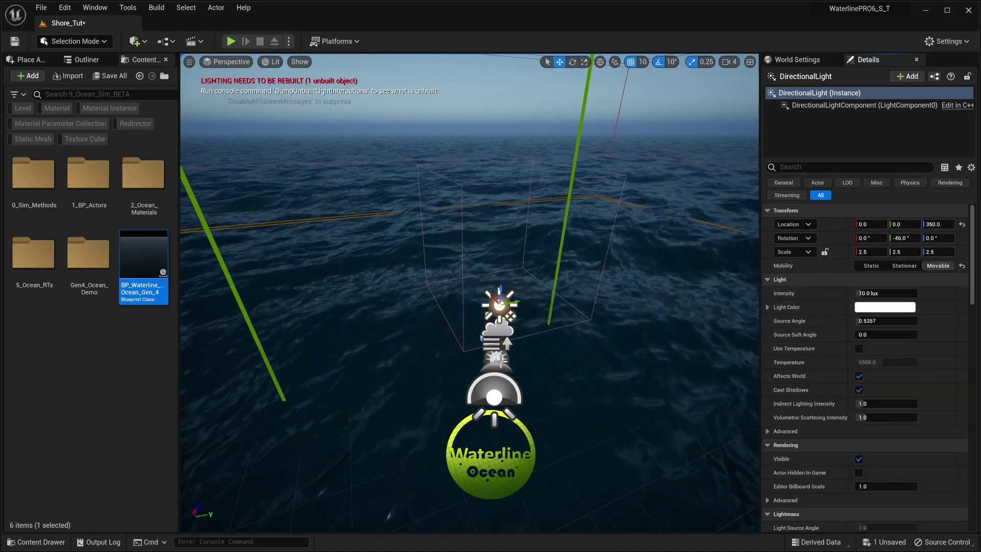
pyautogui.click(493, 358)
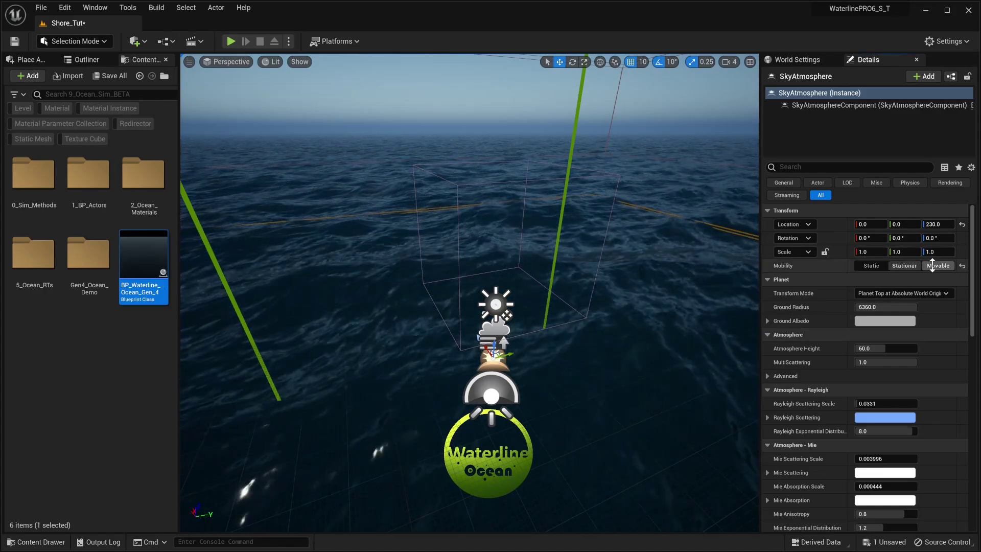
pyautogui.click(496, 387)
# Find the Light_Direction_BP actor by searching the placeable classes for "dir" and add it to the level
pyautogui.moveTo(639, 338); pyautogui.dragTo(592, 337, button='right')
pyautogui.click(459, 276)
pyautogui.click(89, 62)
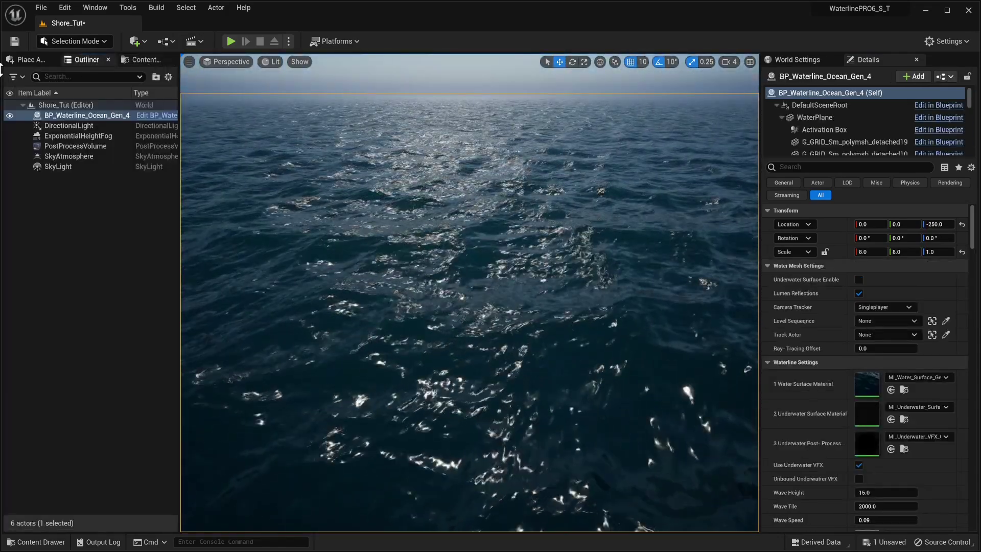
pyautogui.click(23, 60)
pyautogui.click(13, 76)
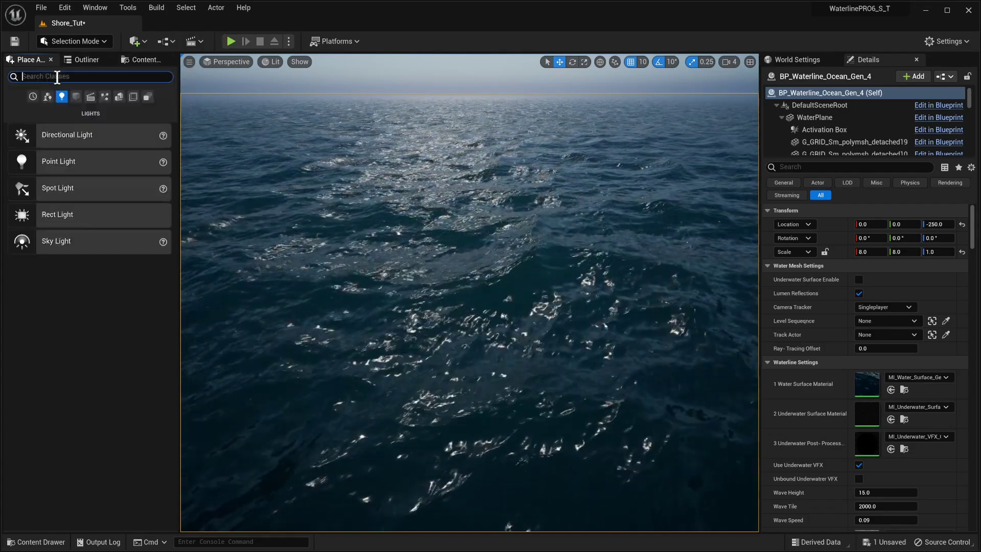
pyautogui.write('dir')
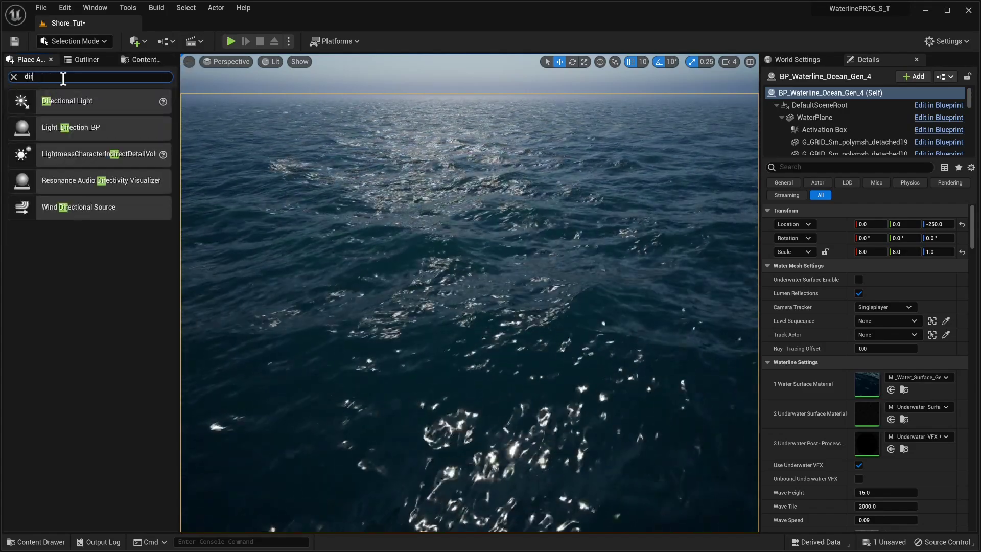
pyautogui.moveTo(100, 130); pyautogui.dragTo(483, 409)
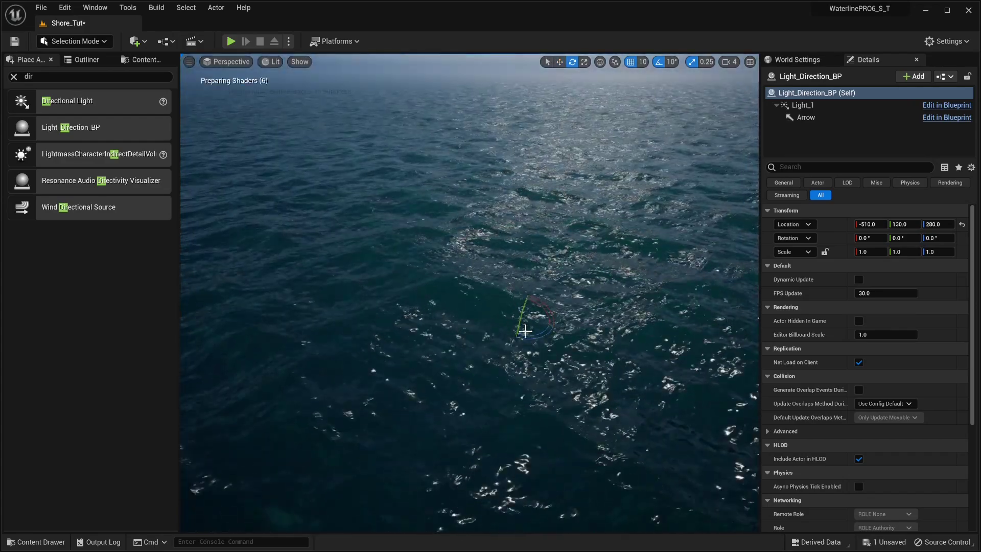
# Undo the accidental rotation of Light_Direction_BP, show the editor icons, reset its location to the origin and raise it to Z 540
pyautogui.hotkey('ctrl', 'z')
pyautogui.moveTo(502, 357); pyautogui.dragTo(521, 388, button='right')
pyautogui.press('g')
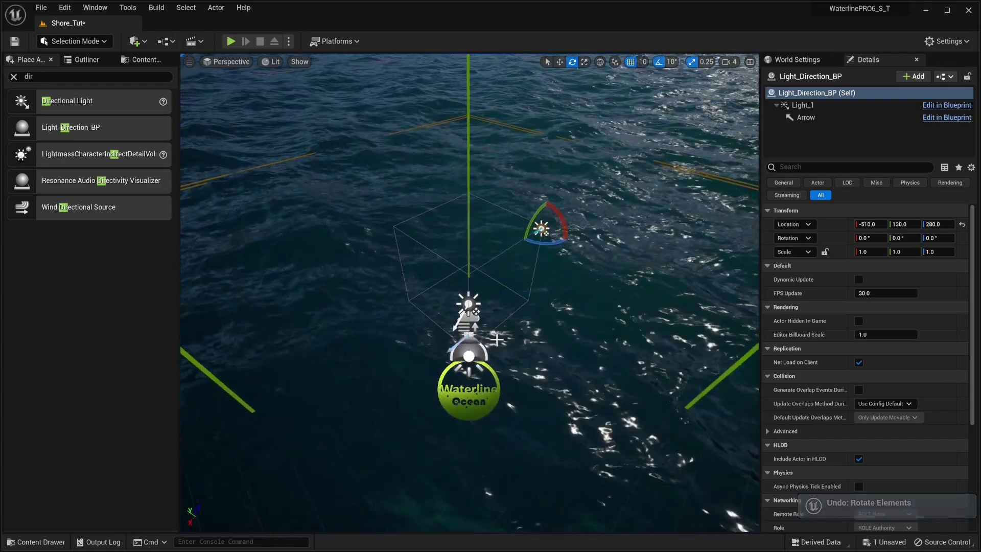
pyautogui.click(962, 224)
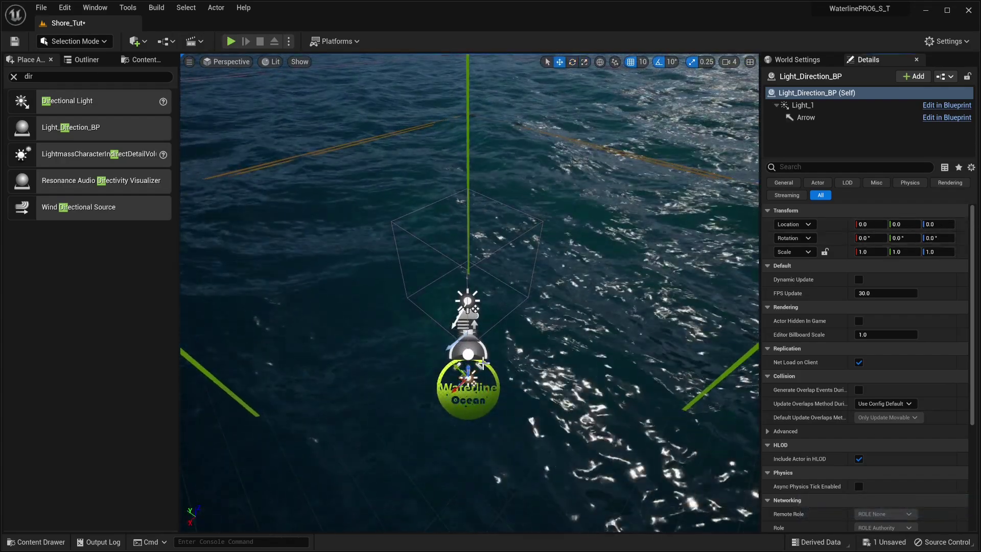
pyautogui.press('w')
pyautogui.moveTo(467, 357); pyautogui.dragTo(467, 211)
# Copy the Directional Light's -46° Y rotation and paste it onto the Light_Direction_BP actor
pyautogui.click(474, 299)
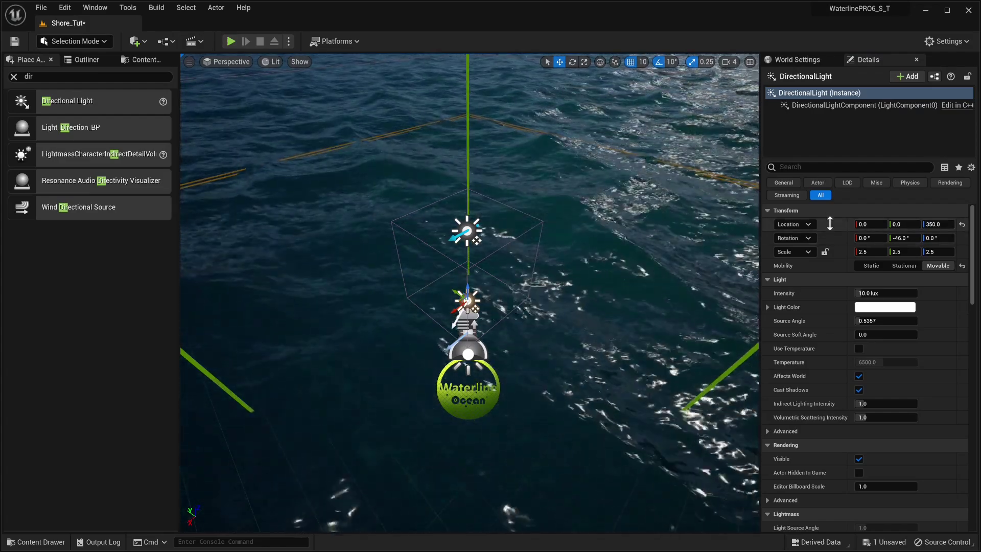
pyautogui.rightClick(831, 236)
pyautogui.click(624, 223)
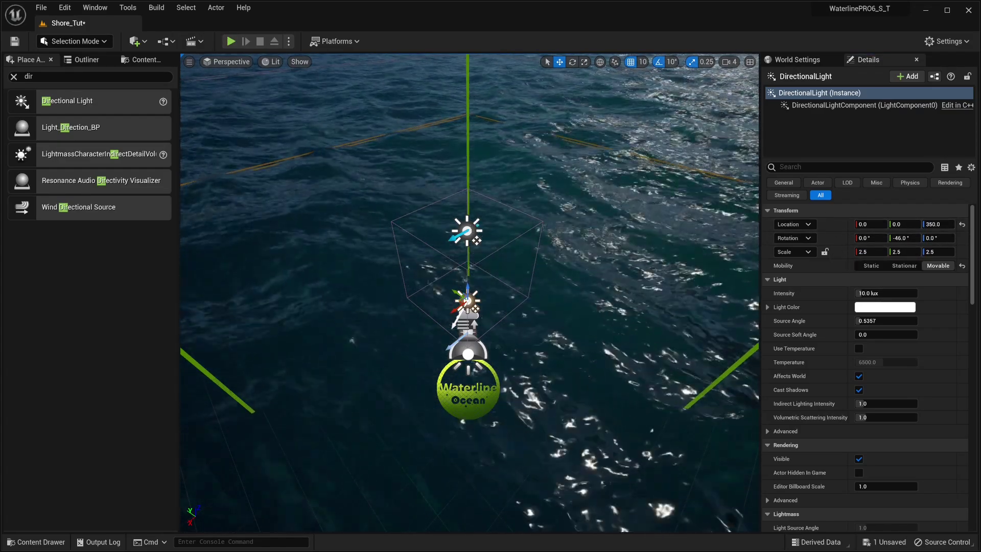
pyautogui.click(467, 231)
pyautogui.rightClick(836, 234)
pyautogui.click(858, 254)
# Open the ocean's MI_Water_Surface_Gen4 material instance and set the Sub-Surface Color's V value to 0.008
pyautogui.moveTo(523, 267)
pyautogui.mouseDown(button='right')
pyautogui.moveTo(639, 205)
pyautogui.moveTo(523, 267)
pyautogui.mouseUp(button='right')
pyautogui.click(523, 267)
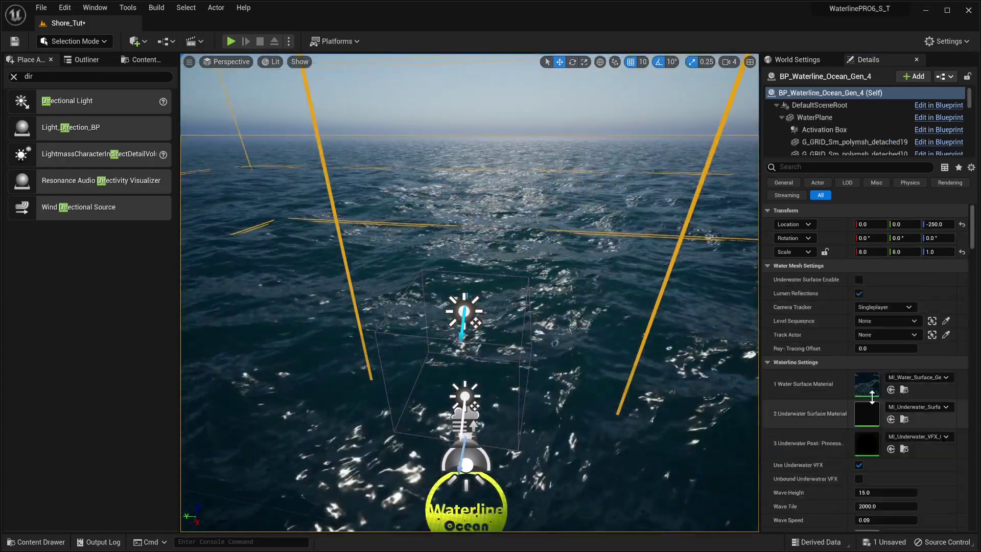
pyautogui.doubleClick(867, 384)
pyautogui.moveTo(685, 127); pyautogui.dragTo(815, 116)
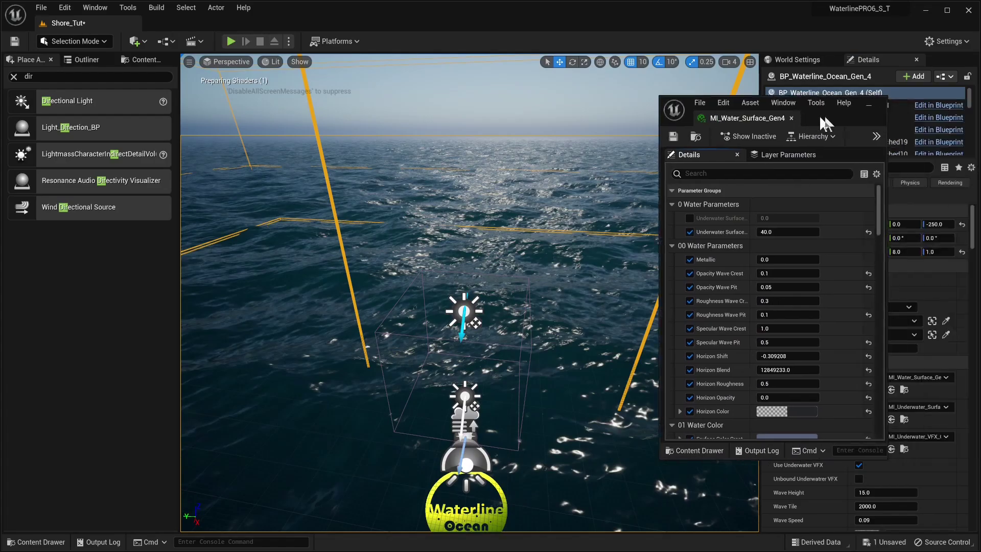
pyautogui.scroll(-15, 734, 223)
pyautogui.scroll(10, 743, 284)
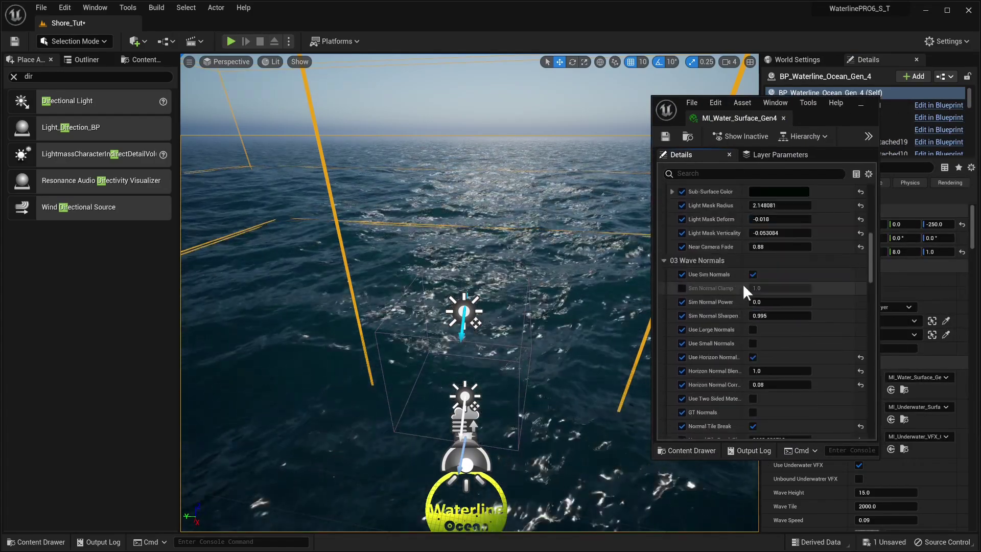
pyautogui.click(773, 265)
pyautogui.moveTo(712, 453); pyautogui.dragTo(743, 453)
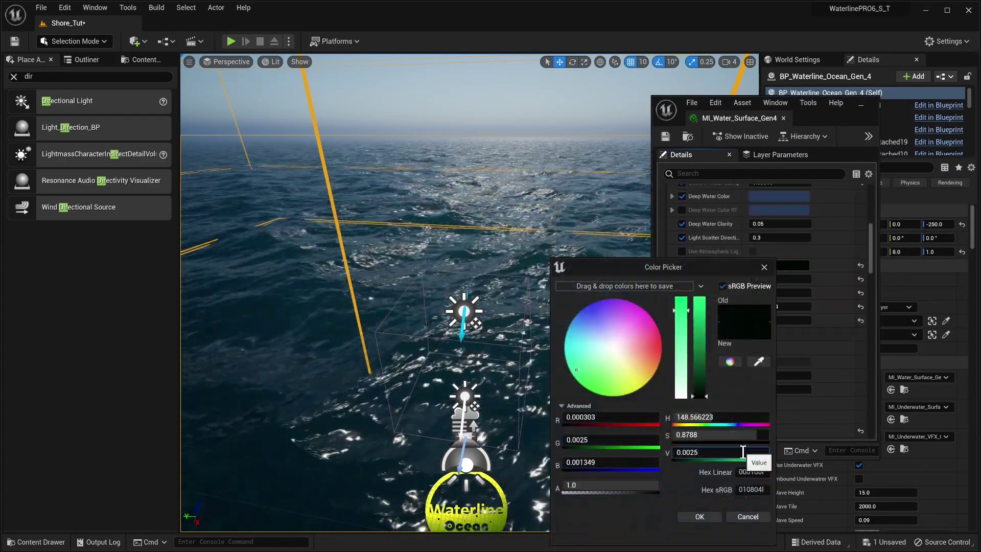
pyautogui.click(742, 452)
pyautogui.write('0.008')
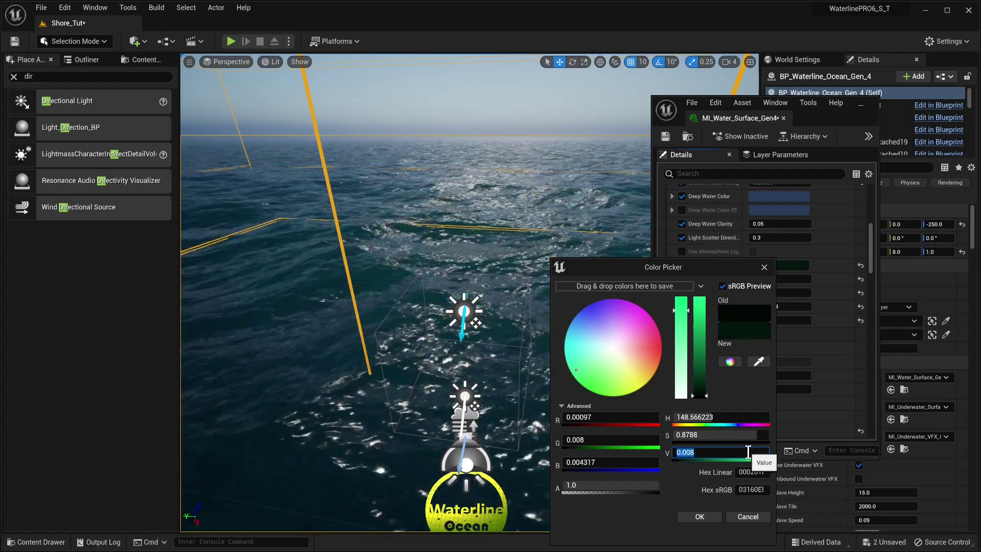
pyautogui.click(699, 516)
# Turn off rotation snapping and rotate Light_Direction_BP to a Y rotation of about 20.9°
pyautogui.click(463, 311)
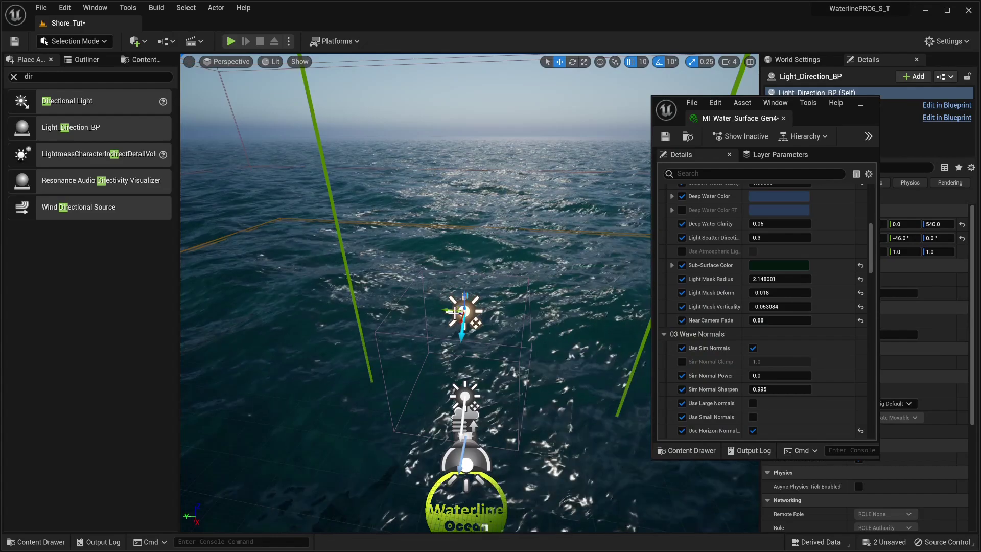
pyautogui.press('e')
pyautogui.click(659, 62)
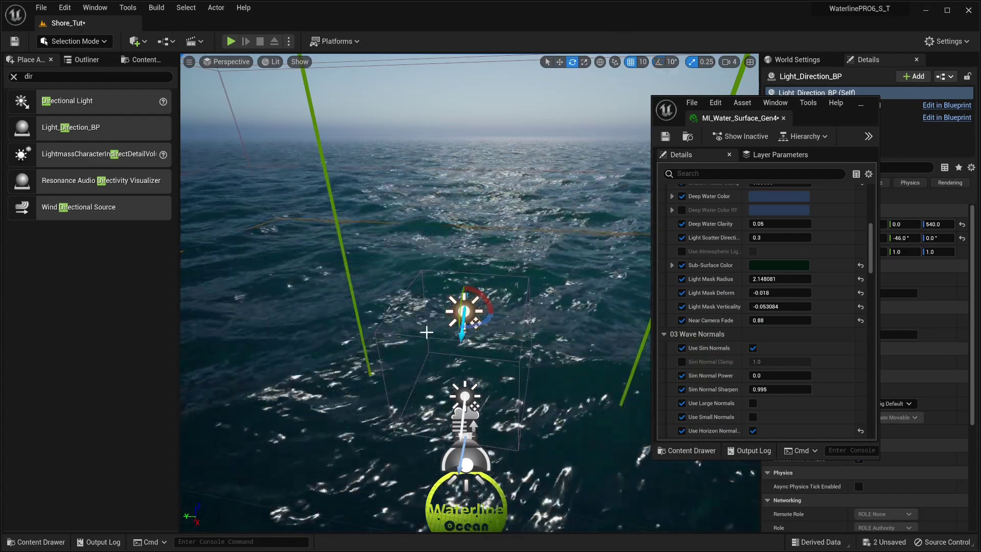
pyautogui.moveTo(462, 294); pyautogui.dragTo(483, 260)
pyautogui.moveTo(476, 323); pyautogui.dragTo(558, 307)
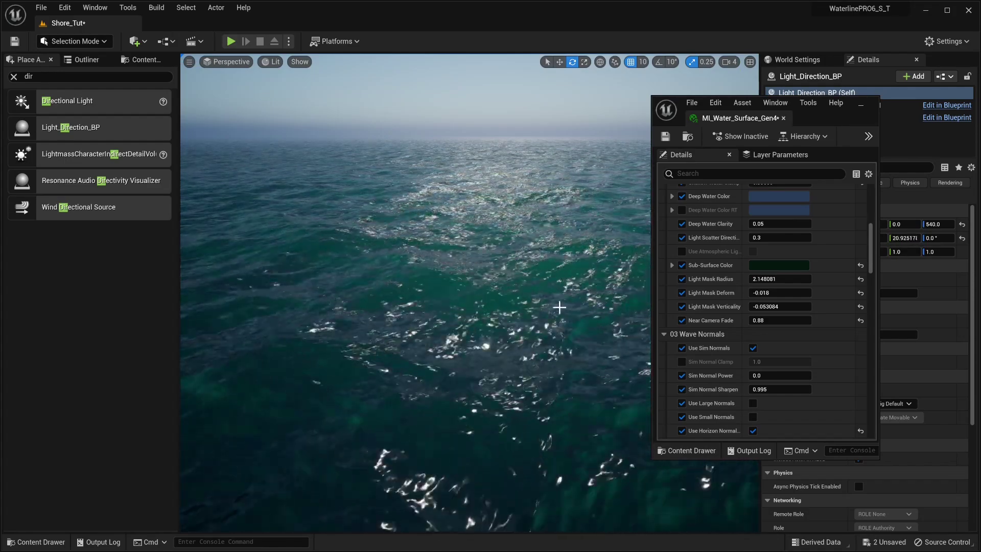
# Set the Sub-Surface Color's V value to 0.005, then save and close the water surface material instance
pyautogui.click(797, 265)
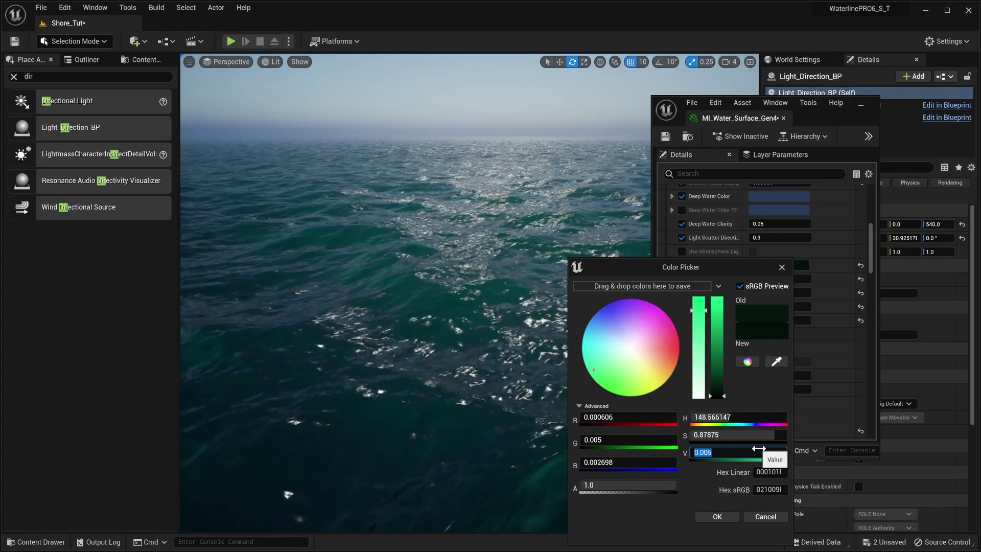
pyautogui.click(717, 516)
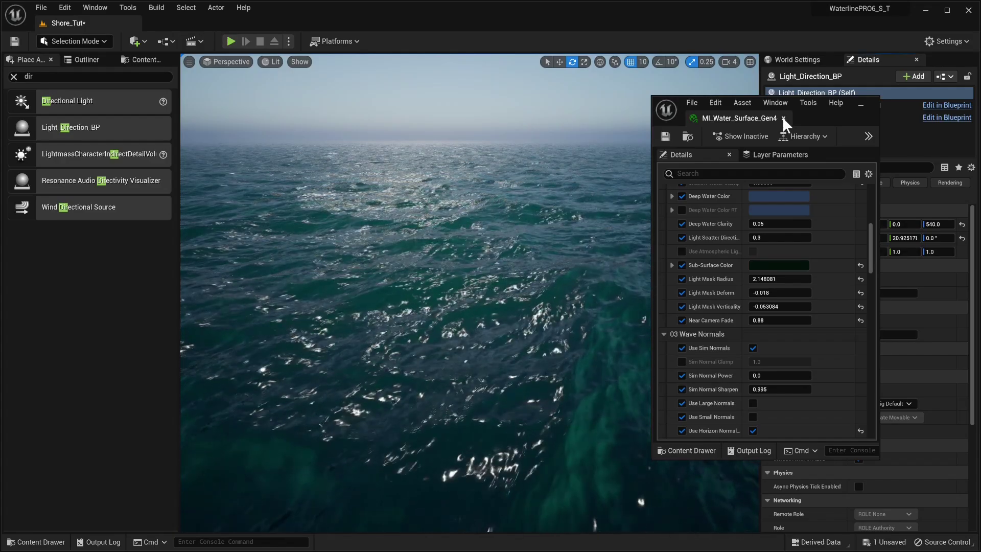
pyautogui.click(783, 118)
# View the ocean from higher up and set the viewport's Screen Percentage to 100
pyautogui.moveTo(469, 292)
pyautogui.mouseDown(button='right')
pyautogui.moveTo(470, 199)
pyautogui.moveTo(470, 286)
pyautogui.mouseUp(button='right')
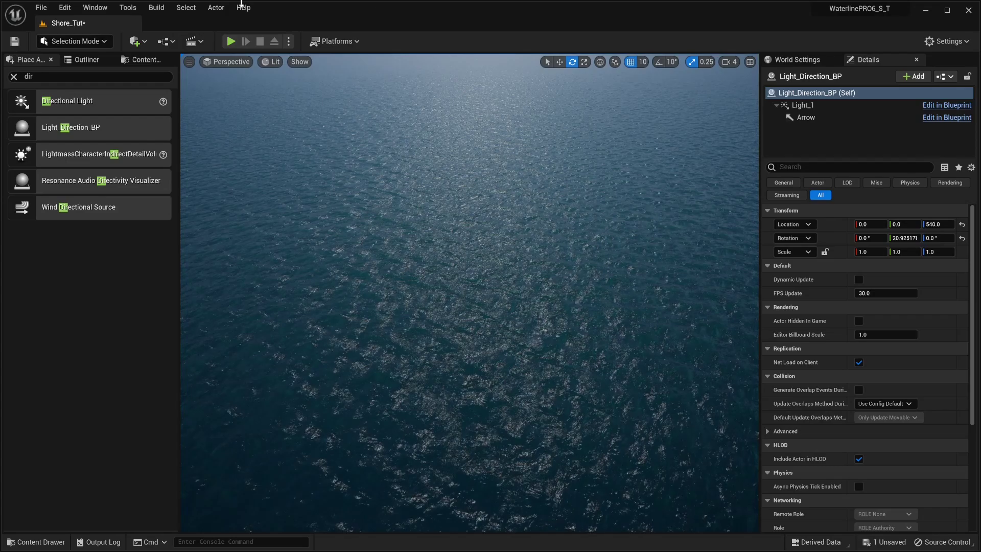
pyautogui.click(189, 61)
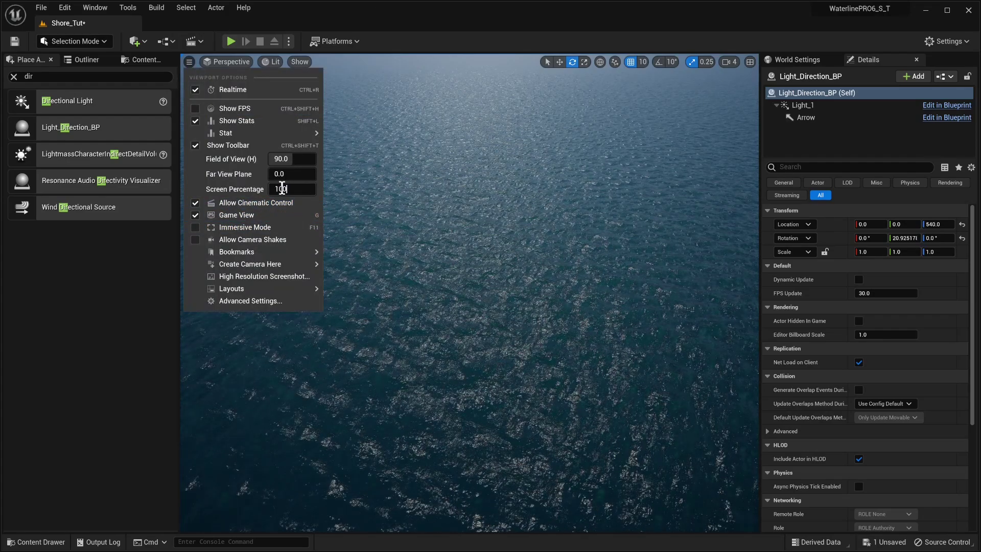
pyautogui.click(372, 212)
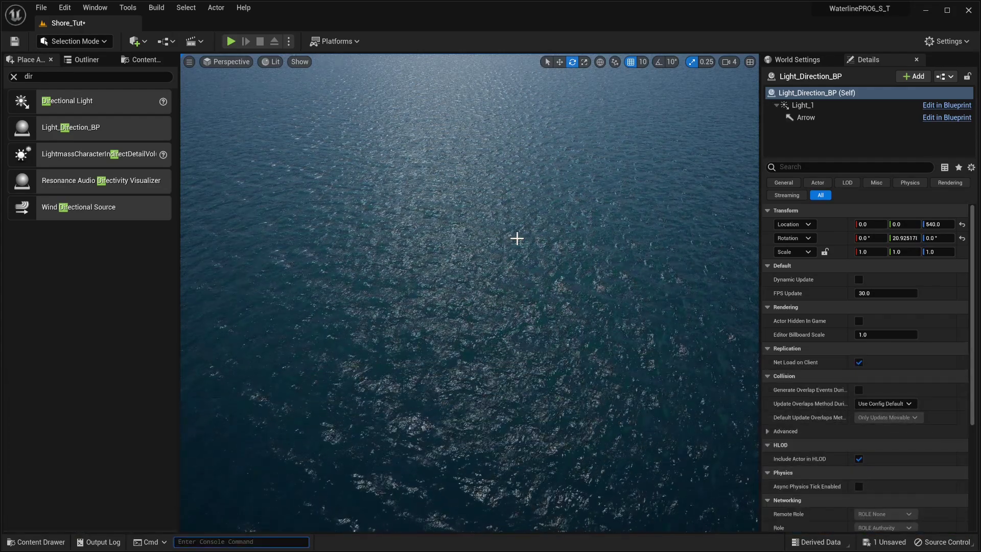
# Use the console commands found with "flic" and "sharp" to adjust the viewport image, and check the ocean from several angles
pyautogui.write('flic')
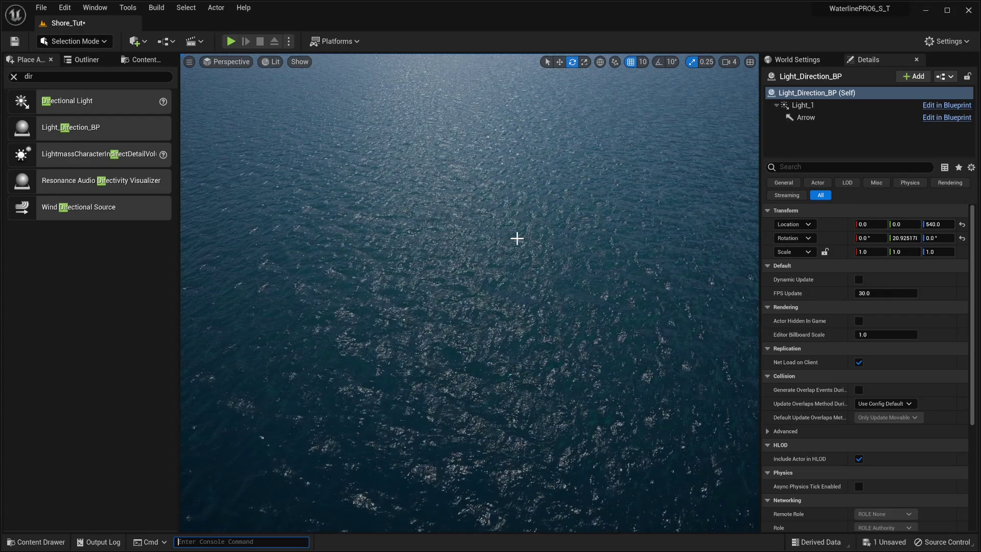
pyautogui.write('shap')
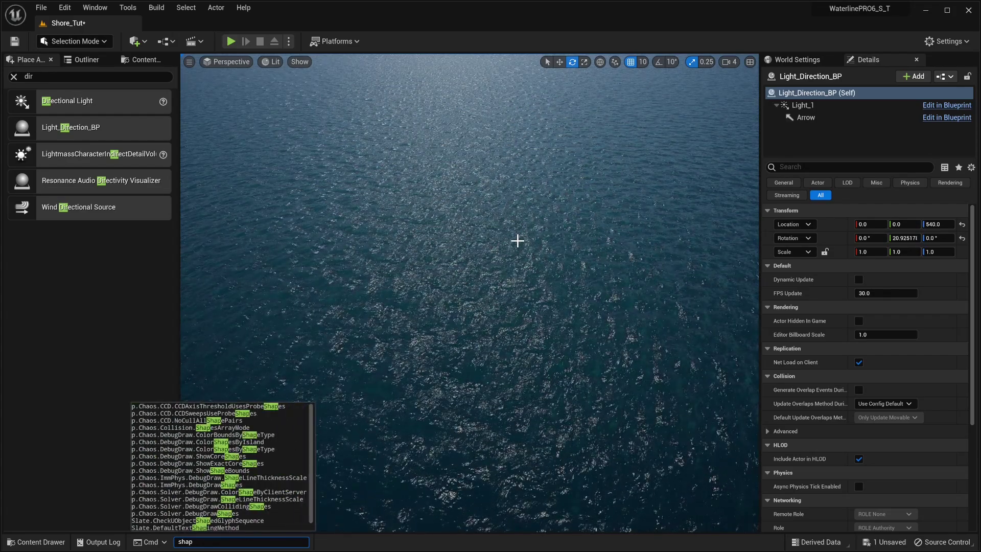
pyautogui.press('BackSpace')
pyautogui.write('rp')
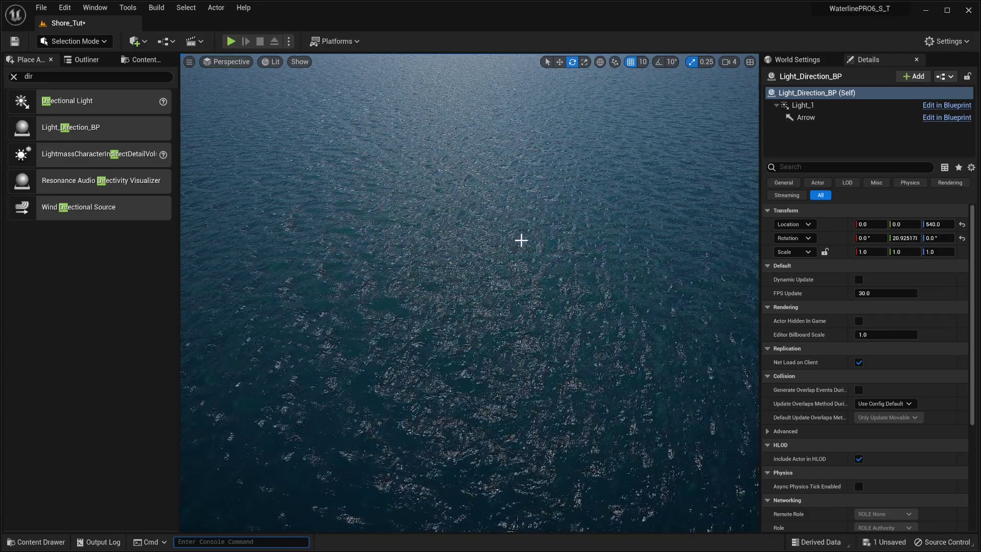
pyautogui.moveTo(499, 245); pyautogui.dragTo(499, 194, button='right')
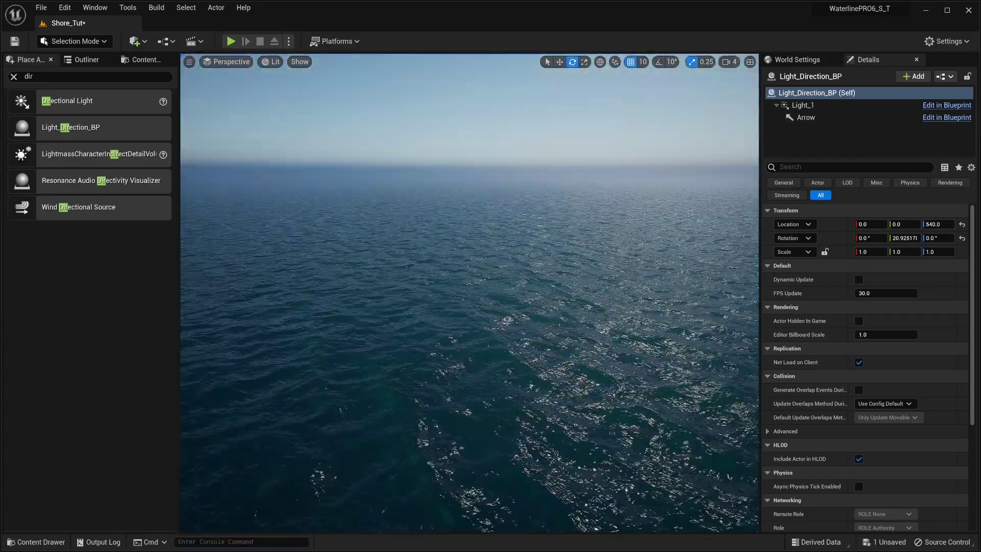
pyautogui.moveTo(517, 247); pyautogui.dragTo(517, 301, button='right')
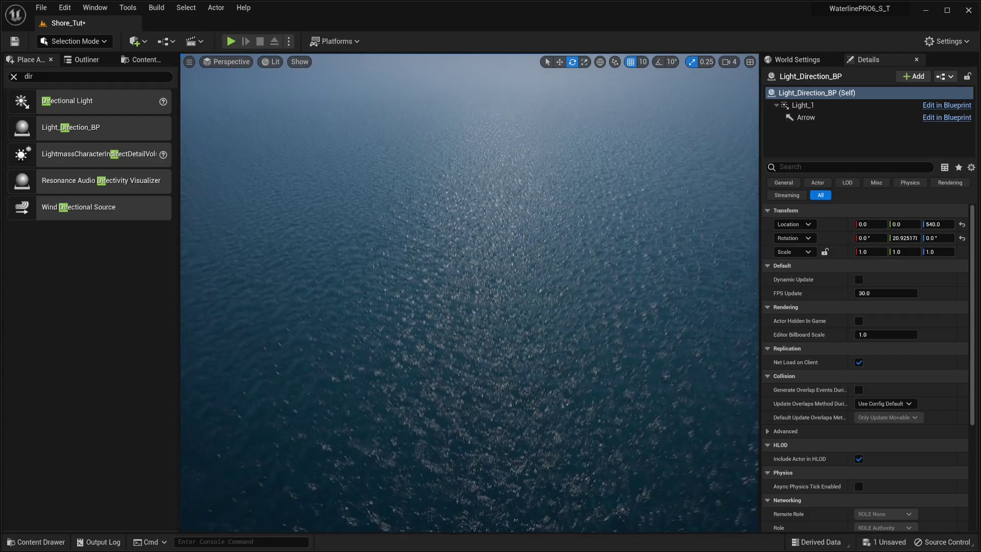
pyautogui.moveTo(517, 247); pyautogui.dragTo(567, 287, button='right')
pyautogui.moveTo(511, 249); pyautogui.dragTo(510, 196, button='right')
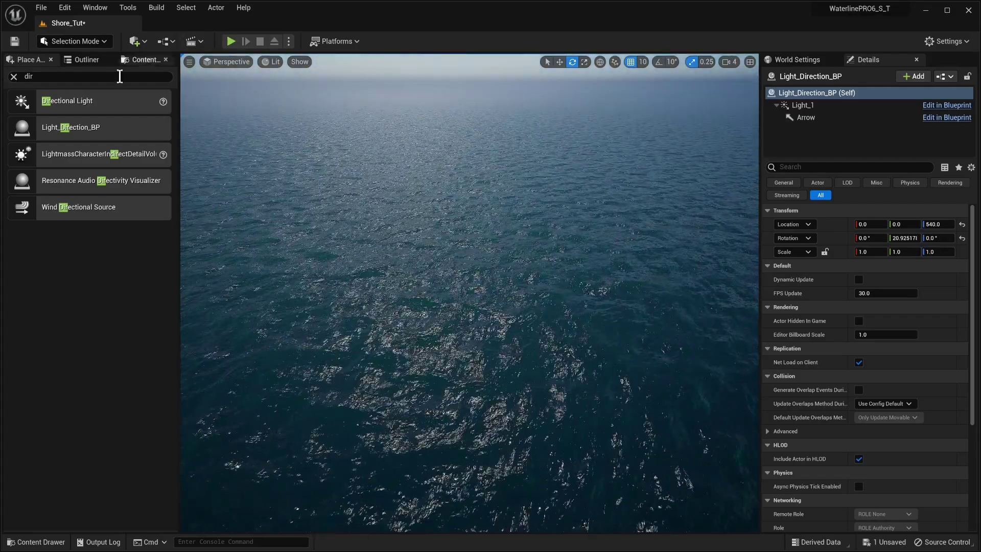
# Open the Gigantic Sandstone Terrain asset folder within Megascans > 3D_Assets in the Content Browser
pyautogui.click(84, 59)
pyautogui.click(145, 59)
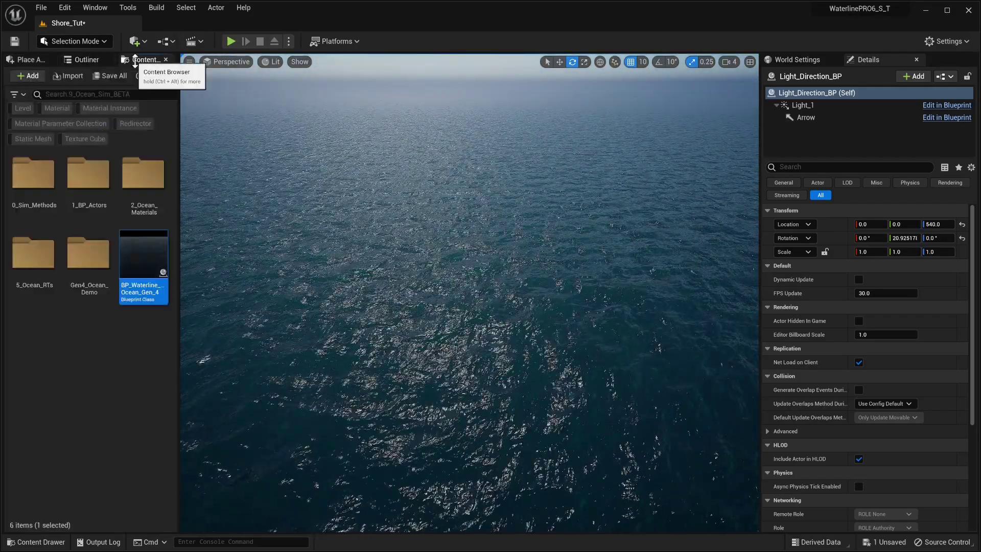
pyautogui.click(18, 61)
pyautogui.click(82, 59)
pyautogui.click(147, 59)
pyautogui.hotkey('alt', 'Left')
pyautogui.hotkey('alt', 'Left')
pyautogui.doubleClick(50, 194)
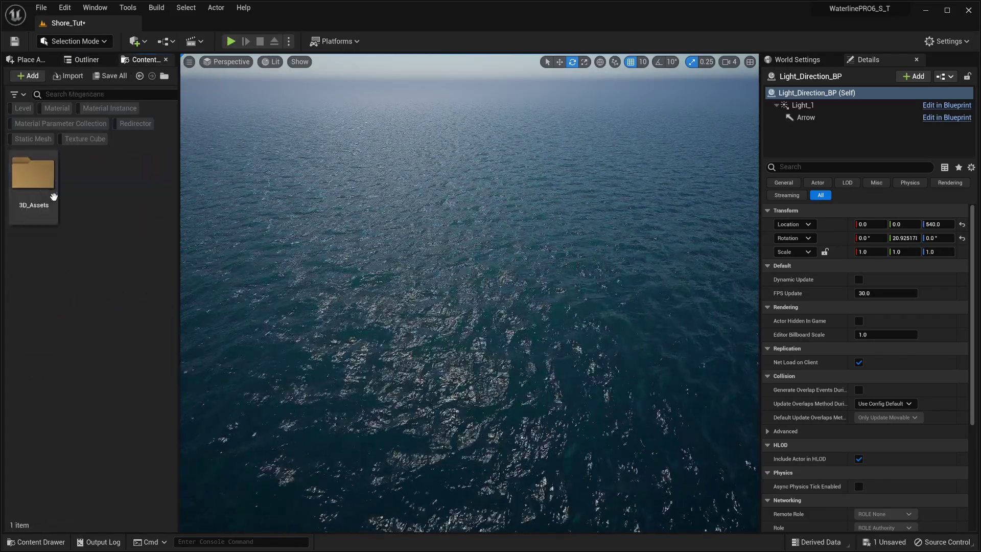
pyautogui.doubleClick(53, 197)
pyautogui.doubleClick(41, 184)
# Place the Gigantic Sandstone Terrain static mesh in the level and lower it into the ocean at X -12530, Y 14070, Z -550
pyautogui.moveTo(446, 293); pyautogui.dragTo(451, 290, button='right')
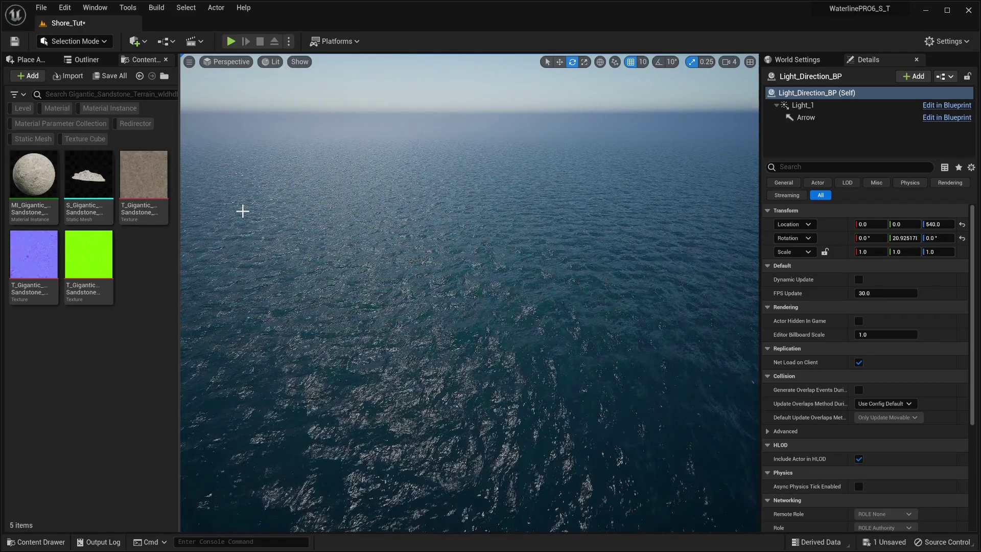
pyautogui.moveTo(410, 247); pyautogui.dragTo(426, 240, button='right')
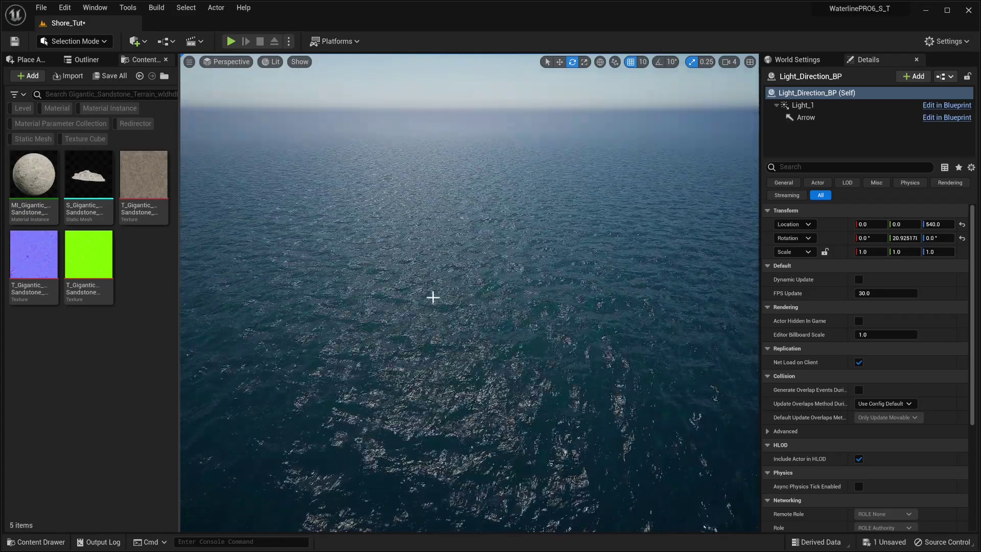
pyautogui.moveTo(88, 176); pyautogui.dragTo(485, 72)
pyautogui.moveTo(485, 72); pyautogui.dragTo(576, 110, button='right')
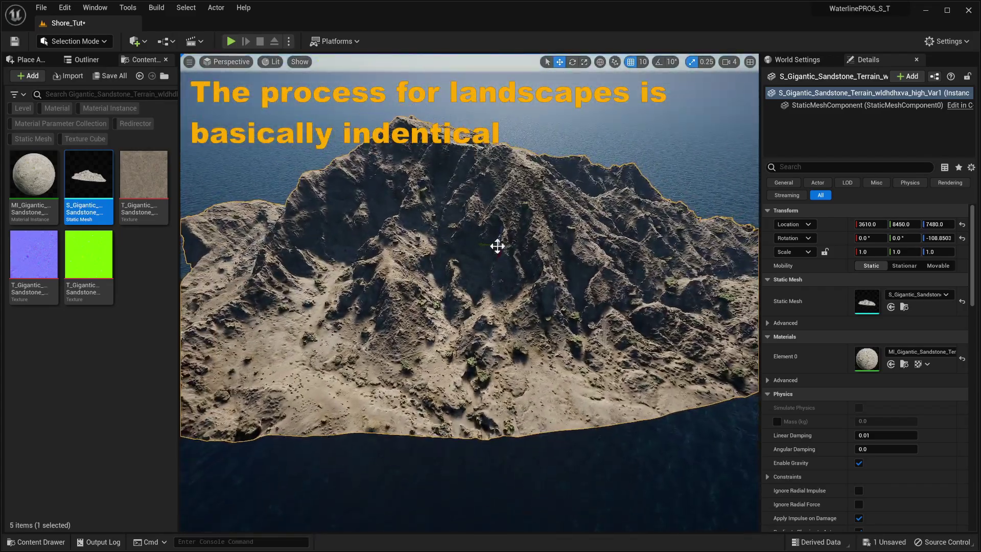
pyautogui.moveTo(495, 247); pyautogui.dragTo(472, 182)
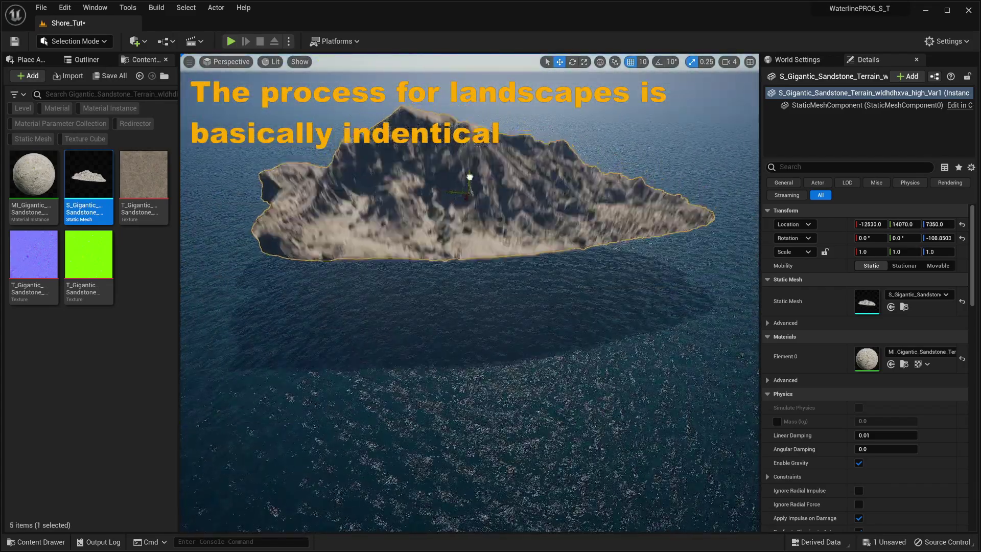
pyautogui.press('w')
pyautogui.moveTo(516, 347); pyautogui.dragTo(498, 305, button='right')
pyautogui.press('s')
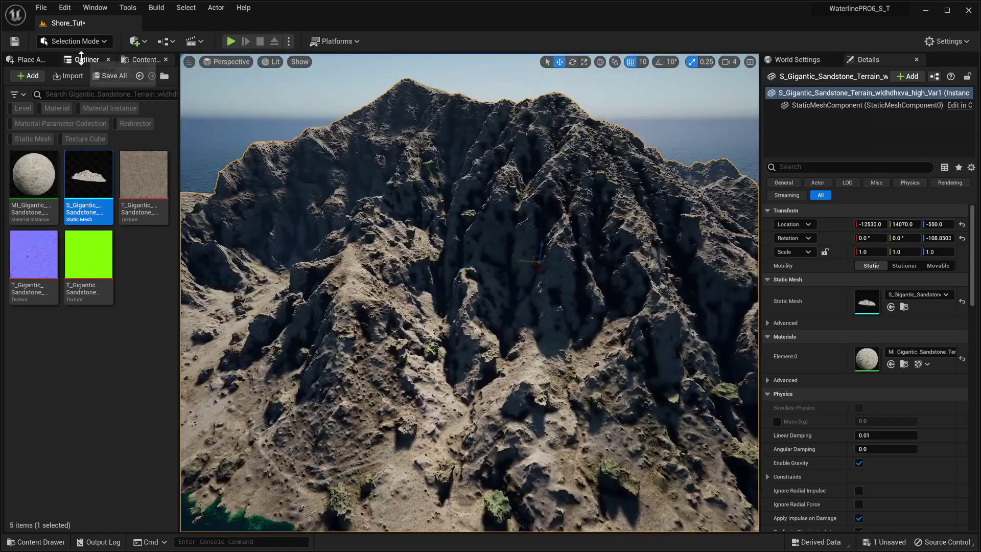
# Filter the PostProcessVolume's details for "LUm" and enable the Global Illumination Method override with Lumen
pyautogui.click(80, 58)
pyautogui.click(82, 156)
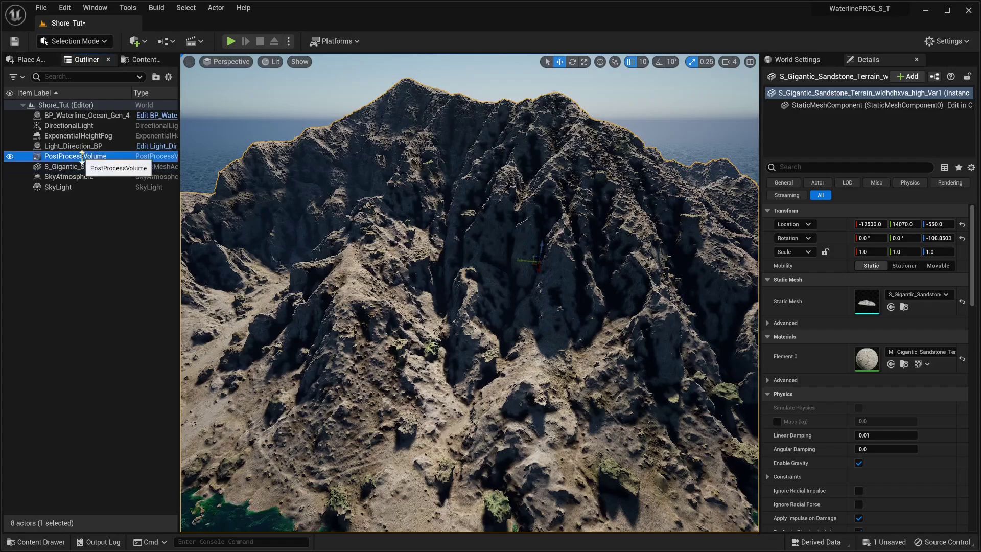
pyautogui.click(803, 168)
pyautogui.write('LUm')
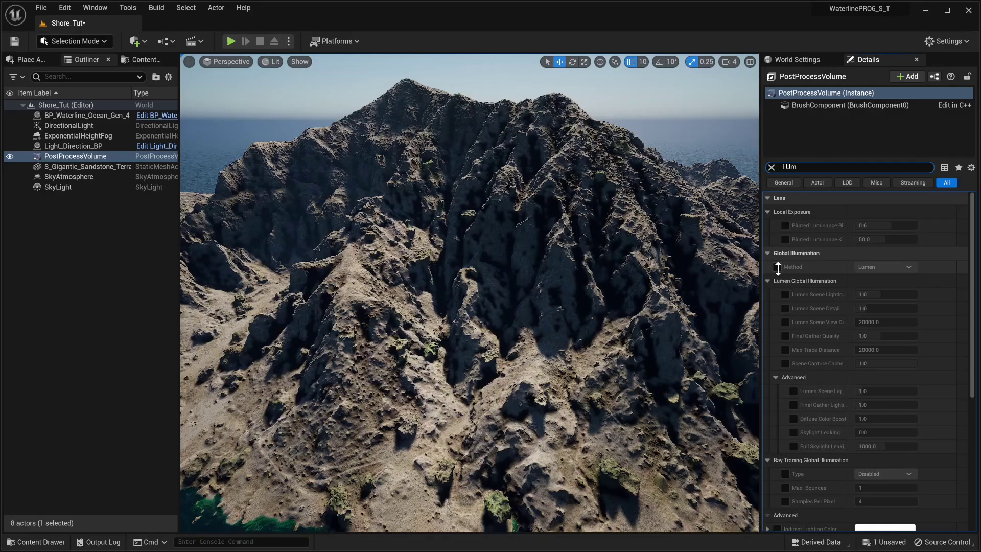
pyautogui.click(777, 267)
pyautogui.moveTo(715, 247); pyautogui.dragTo(561, 267, button='right')
# Select the sandstone terrain, clear the details filter and rotate the island in the water
pyautogui.click(715, 247)
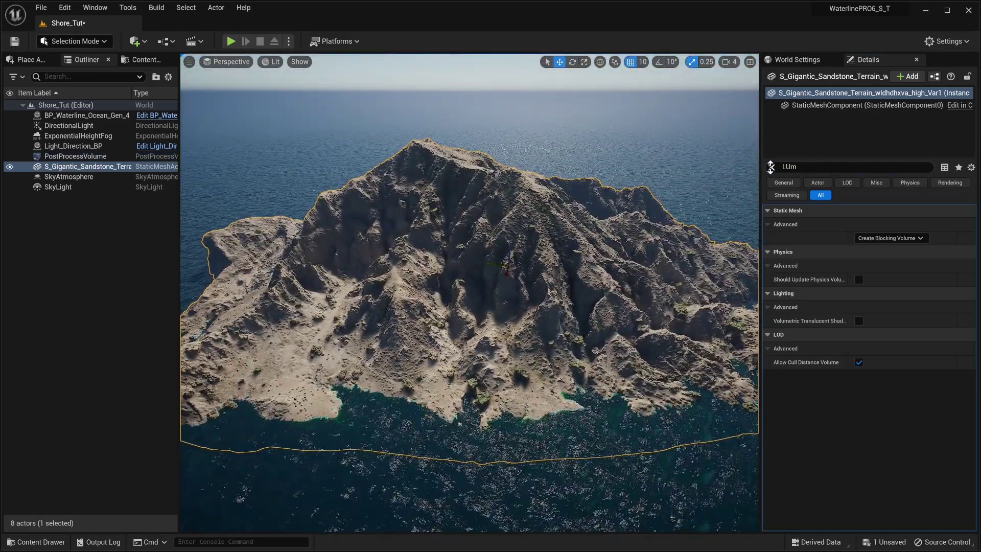
pyautogui.click(771, 167)
pyautogui.moveTo(554, 313); pyautogui.dragTo(491, 235, button='right')
pyautogui.press('e')
pyautogui.moveTo(482, 195); pyautogui.dragTo(430, 194)
pyautogui.press('space')
pyautogui.press('space')
pyautogui.press('space')
pyautogui.press('w')
# Open the ocean's MI_Water_Surface_Gen4 material instance at the 01 Water Color parameters, with the shoreline in close view
pyautogui.click(493, 379)
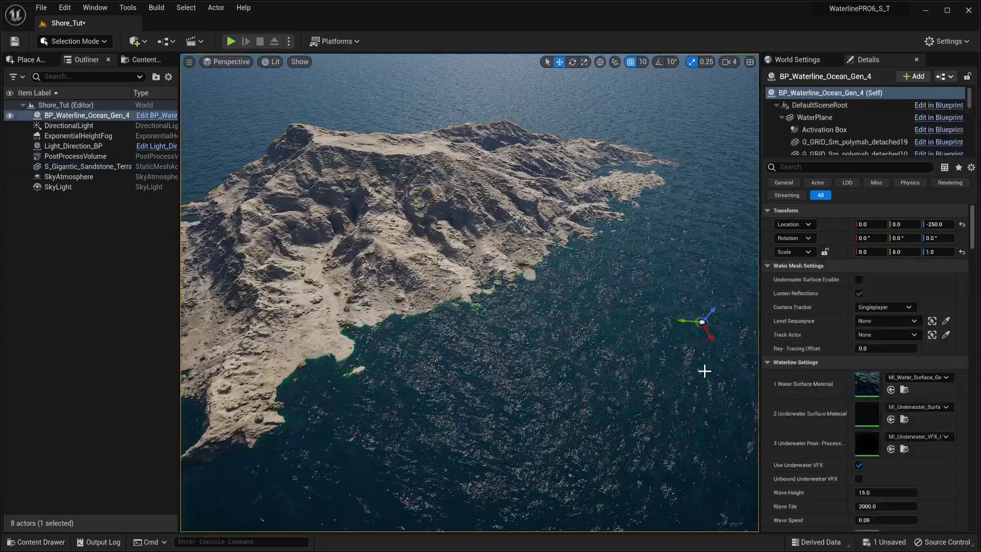
pyautogui.doubleClick(873, 382)
pyautogui.press('w')
pyautogui.moveTo(372, 361); pyautogui.dragTo(332, 388, button='right')
pyautogui.moveTo(509, 296); pyautogui.dragTo(509, 297, button='right')
pyautogui.scroll(-8, 802, 327)
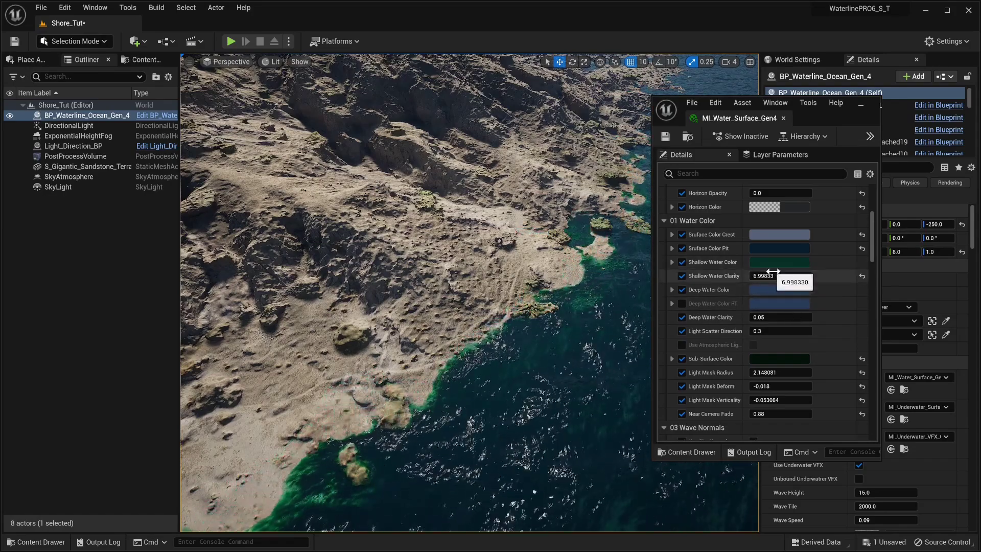
# Set Shallow Water Clarity to about 0.59 and Deep Water Clarity to 0.014, then save and close the water surface material instance
pyautogui.click(776, 275)
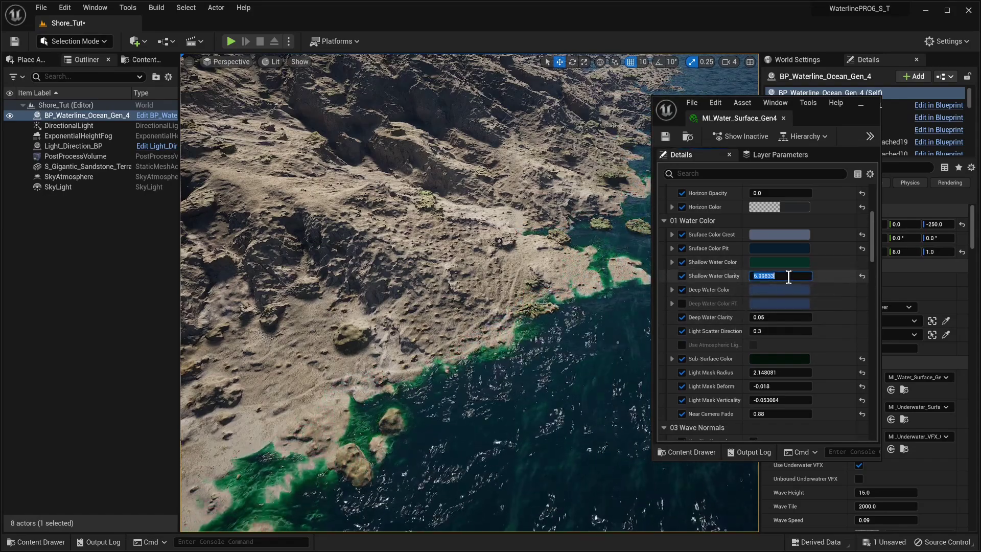
pyautogui.click(862, 276)
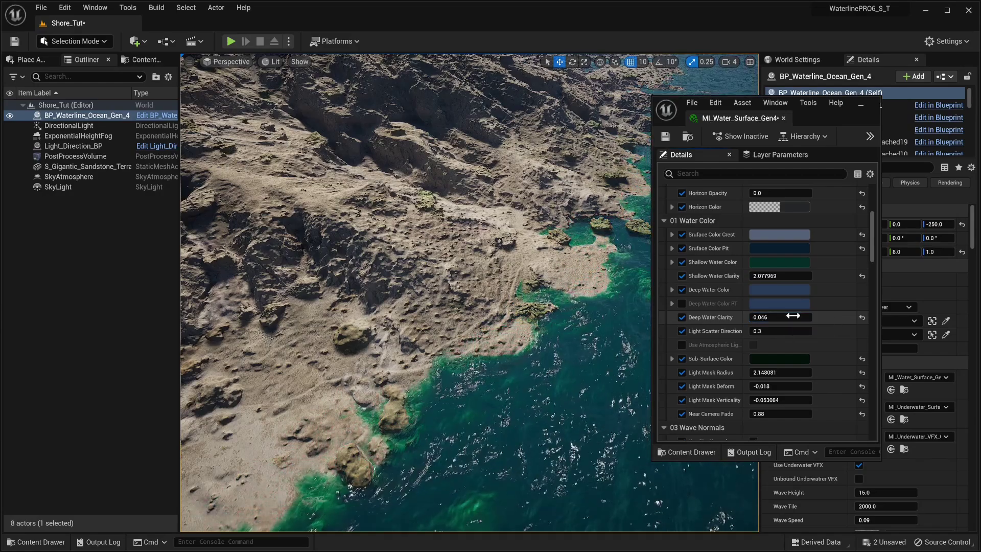
pyautogui.moveTo(787, 276); pyautogui.dragTo(771, 276)
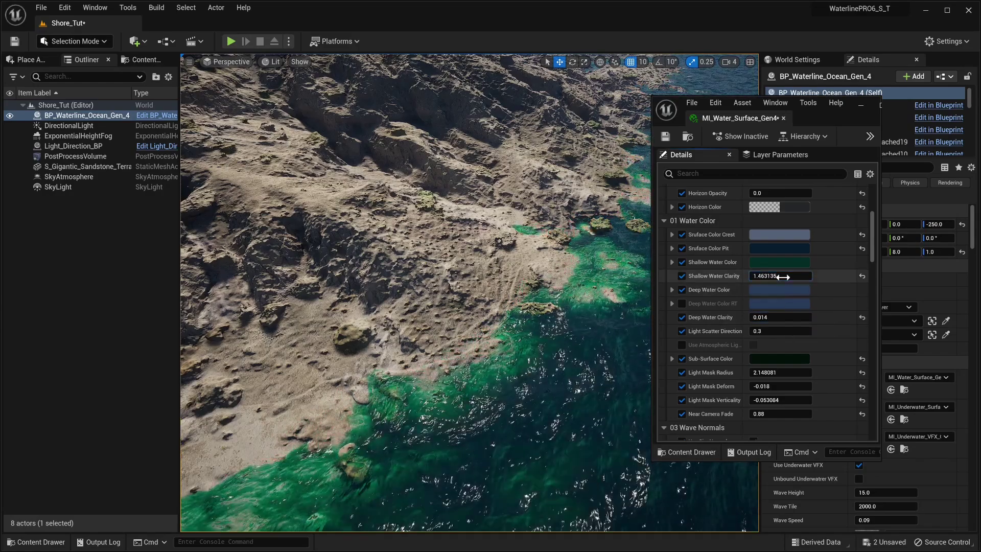
pyautogui.moveTo(469, 293); pyautogui.dragTo(511, 287, button='right')
pyautogui.moveTo(795, 274); pyautogui.dragTo(802, 274)
pyautogui.moveTo(511, 286)
pyautogui.mouseDown(button='right')
pyautogui.moveTo(572, 287)
pyautogui.moveTo(500, 286)
pyautogui.mouseUp(button='right')
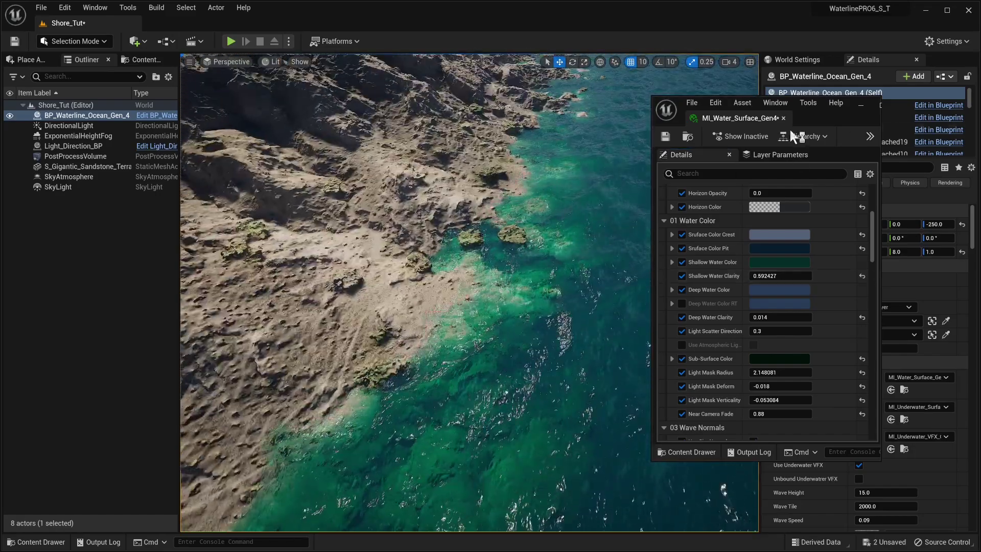
pyautogui.click(665, 136)
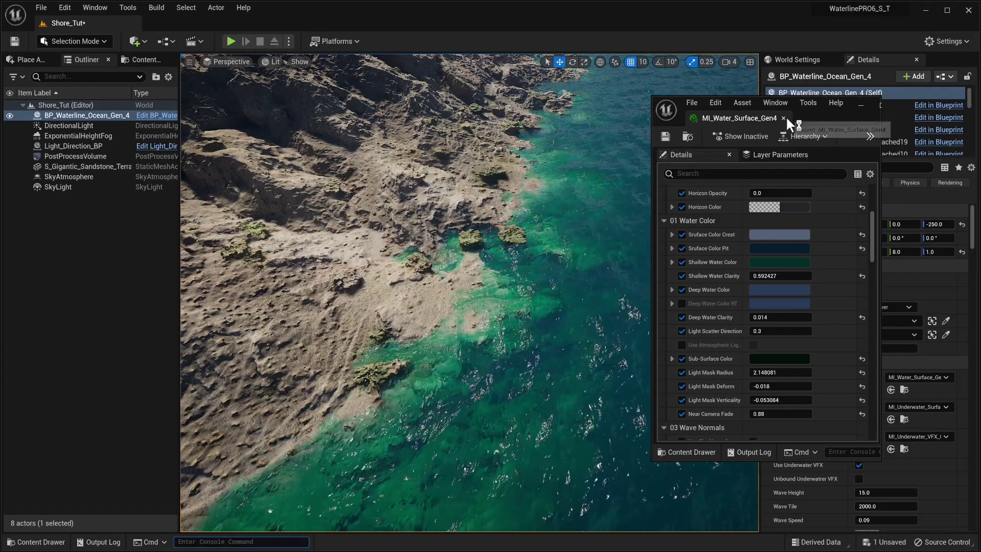
pyautogui.click(783, 118)
# Open the 8_Ocean_Shore folder inside the Waterline content folder
pyautogui.moveTo(671, 243); pyautogui.dragTo(654, 233, button='right')
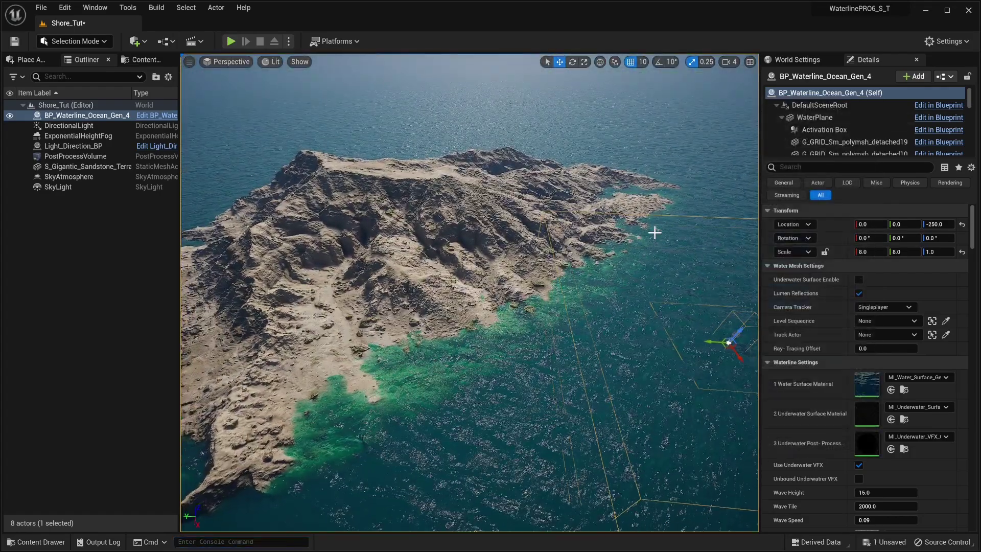
pyautogui.click(34, 62)
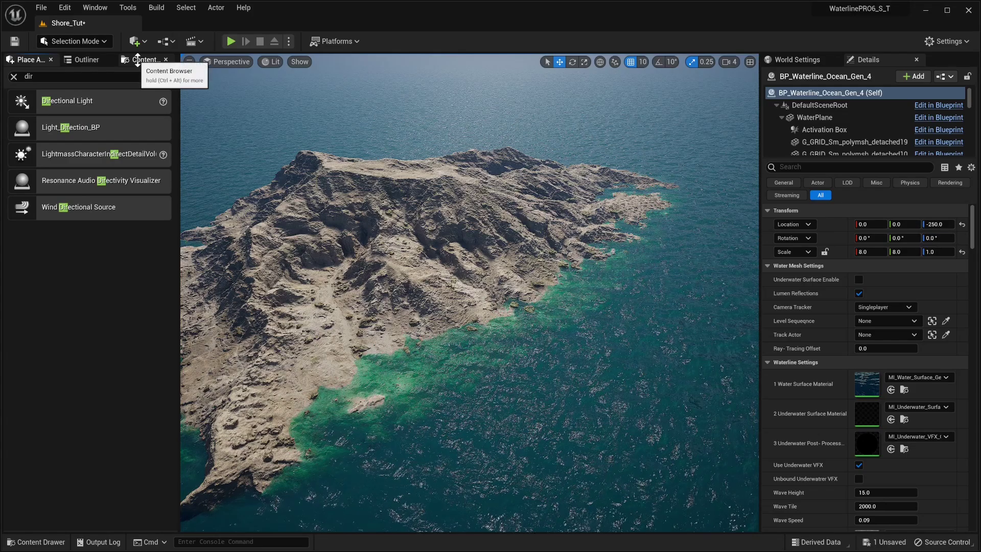
pyautogui.click(82, 59)
pyautogui.click(141, 60)
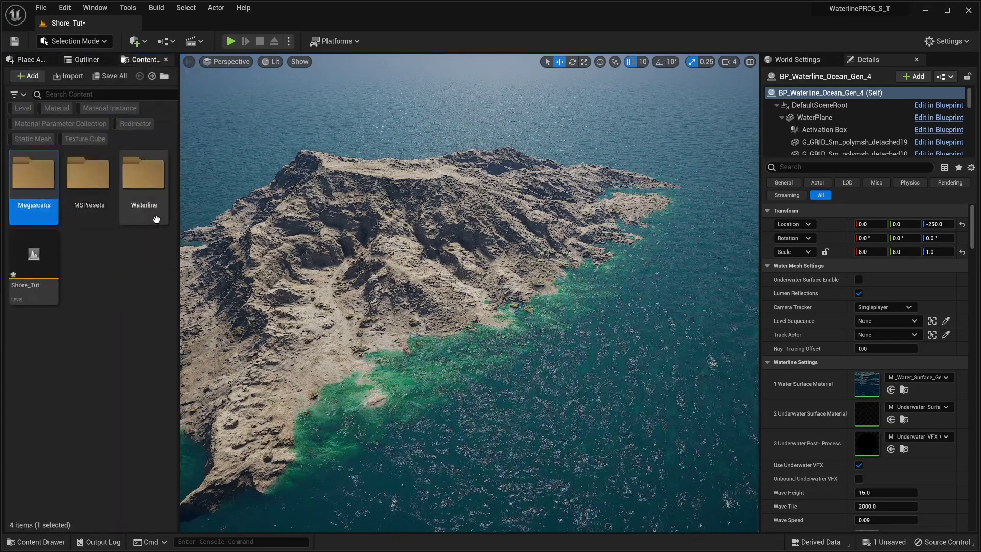
pyautogui.doubleClick(143, 193)
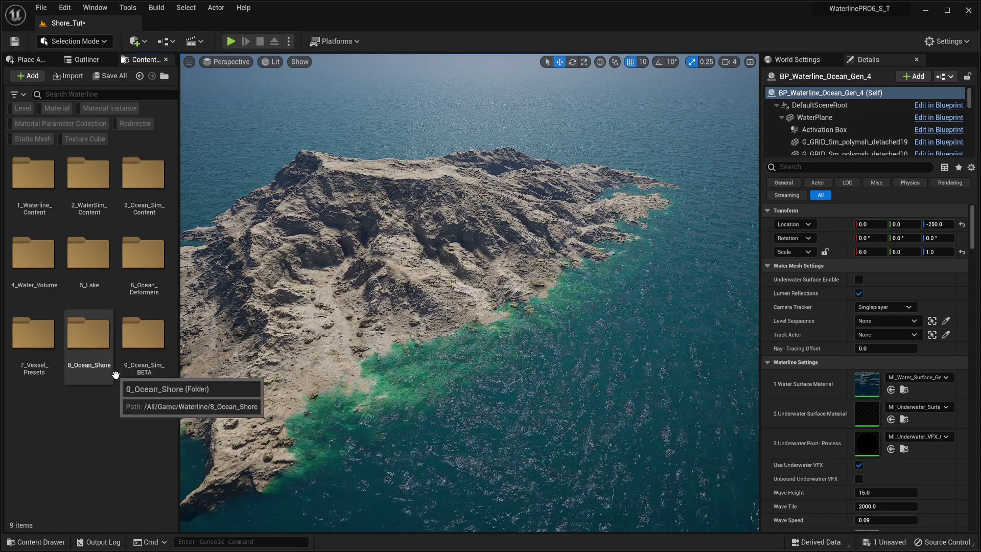
pyautogui.doubleClick(89, 340)
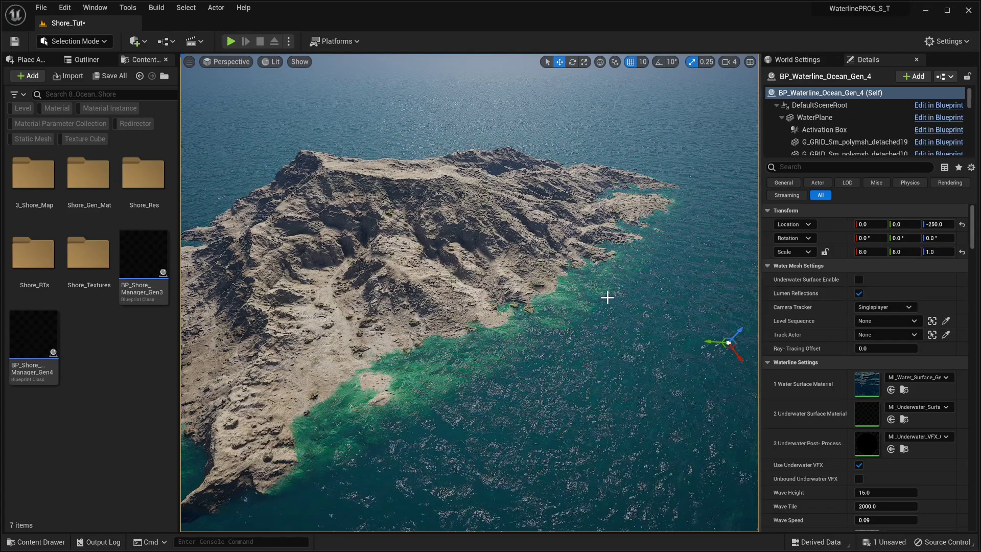
# Place BP_Shore_Manager_Gen4 in the level, reset its location and move it to X -19250, Y -7940, Z 0 near the island
pyautogui.moveTo(608, 297); pyautogui.dragTo(692, 297, button='right')
pyautogui.click(43, 343)
pyautogui.moveTo(32, 339); pyautogui.dragTo(489, 294)
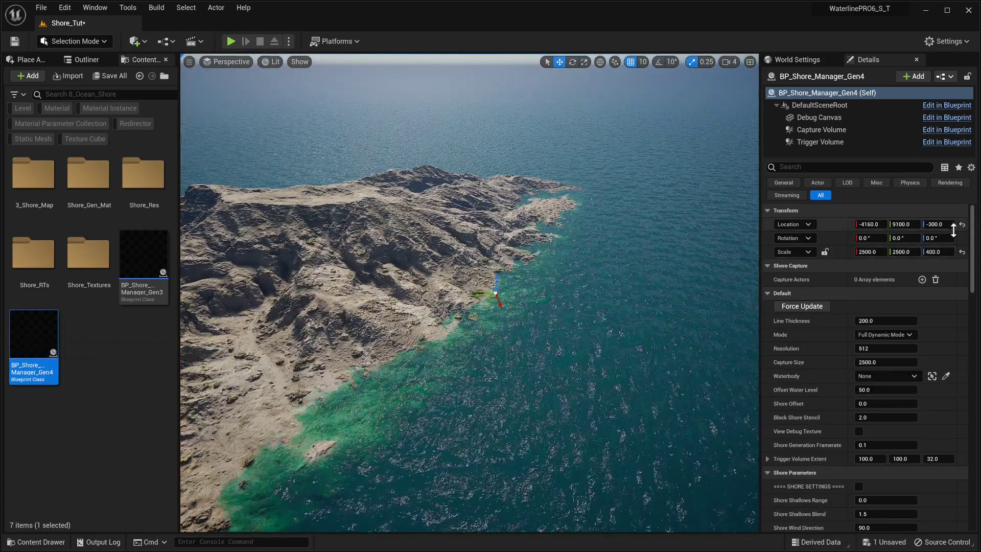
pyautogui.click(962, 225)
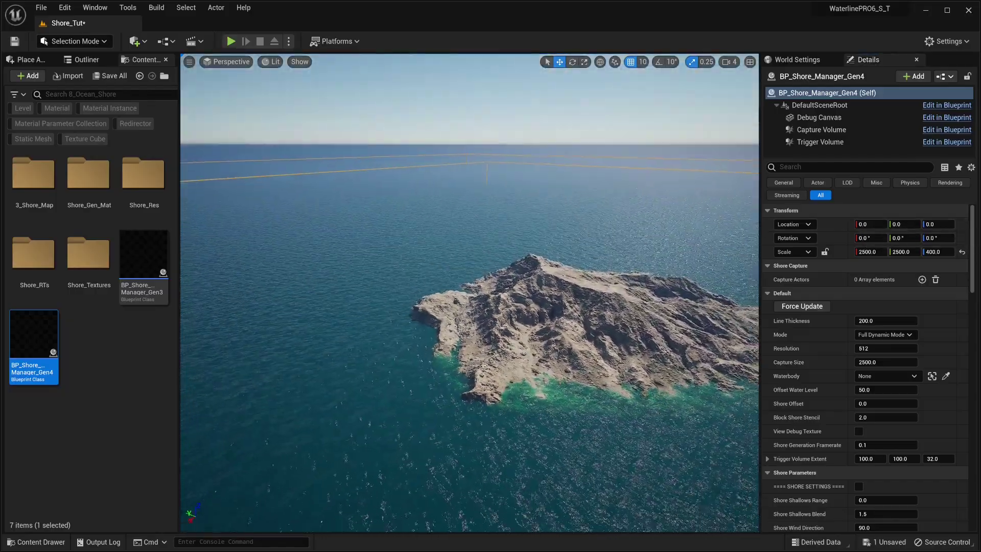
pyautogui.moveTo(457, 384)
pyautogui.mouseDown(button='right')
pyautogui.moveTo(561, 450)
pyautogui.moveTo(475, 384)
pyautogui.moveTo(457, 384)
pyautogui.mouseUp(button='right')
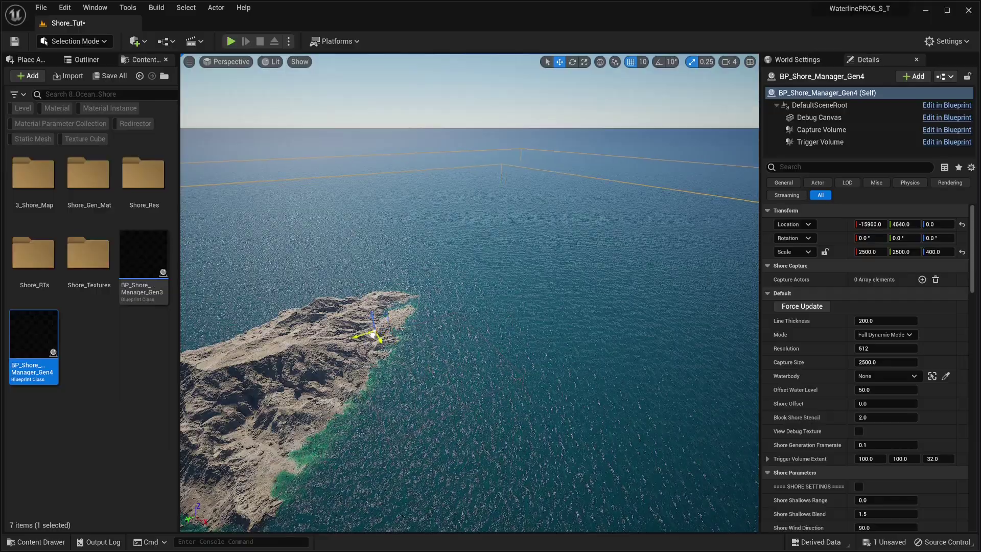
pyautogui.moveTo(426, 307); pyautogui.dragTo(395, 357, button='right')
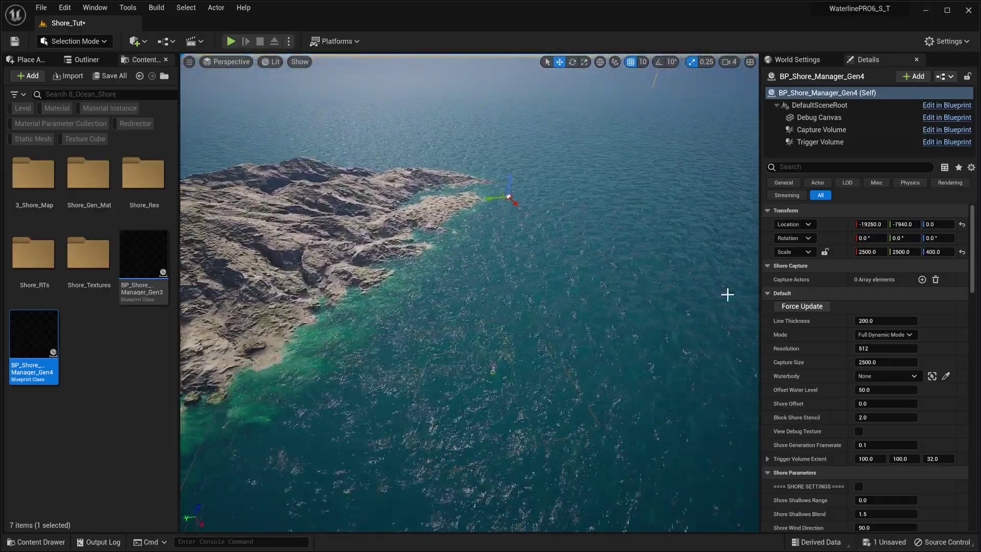
# Add one Capture Actors element to the shore manager and assign the sandstone terrain mesh to it
pyautogui.click(922, 279)
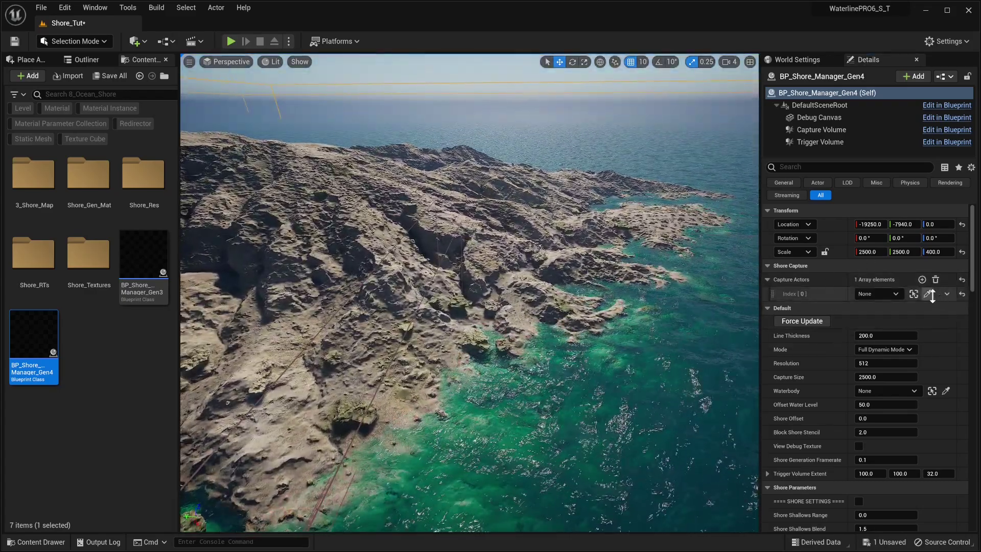
pyautogui.click(927, 294)
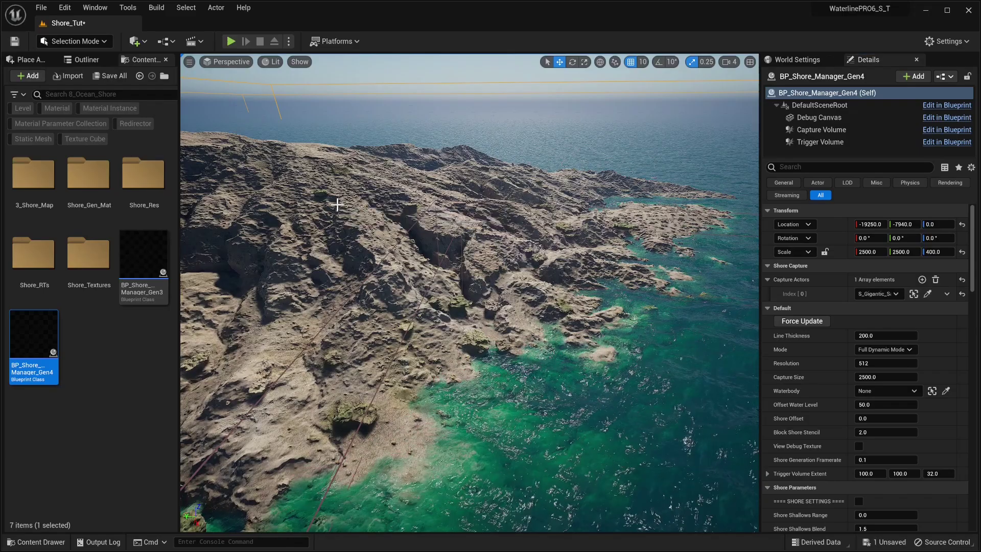
pyautogui.moveTo(555, 270); pyautogui.dragTo(521, 271, button='right')
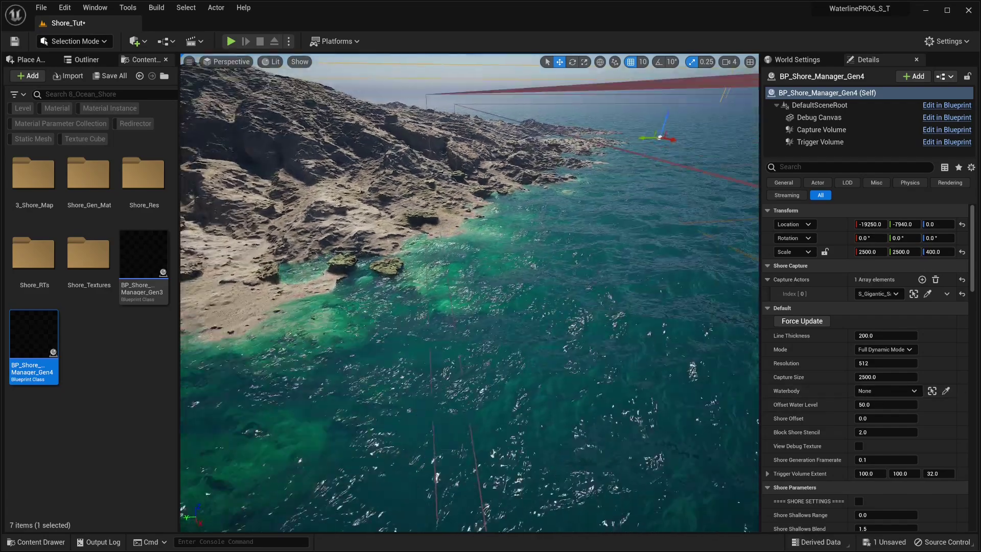
# Assign BP_Waterline_Ocean_Gen_4 as the Waterbody of the shore manager
pyautogui.click(914, 393)
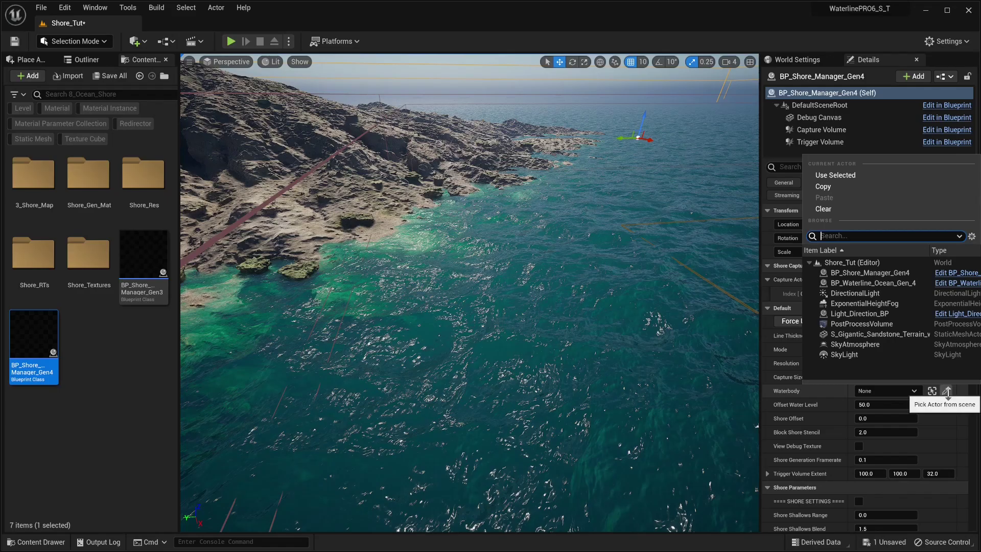
pyautogui.click(947, 391)
pyautogui.click(744, 390)
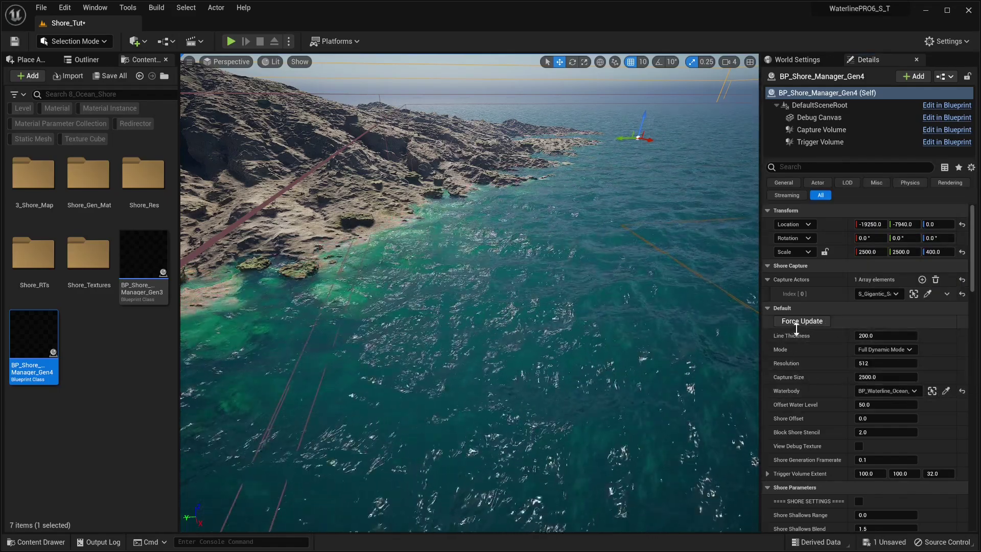
# Find the shore parameters in the ocean's water surface material instance and enable Use Shore Manager Data
pyautogui.moveTo(609, 317); pyautogui.dragTo(454, 312, button='right')
pyautogui.scroll(3, 681, 330)
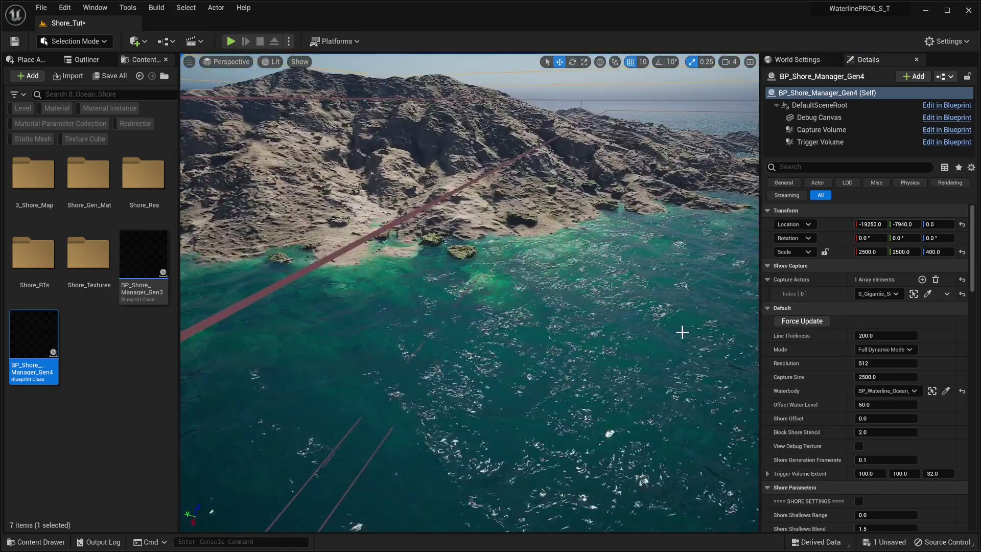
pyautogui.click(580, 332)
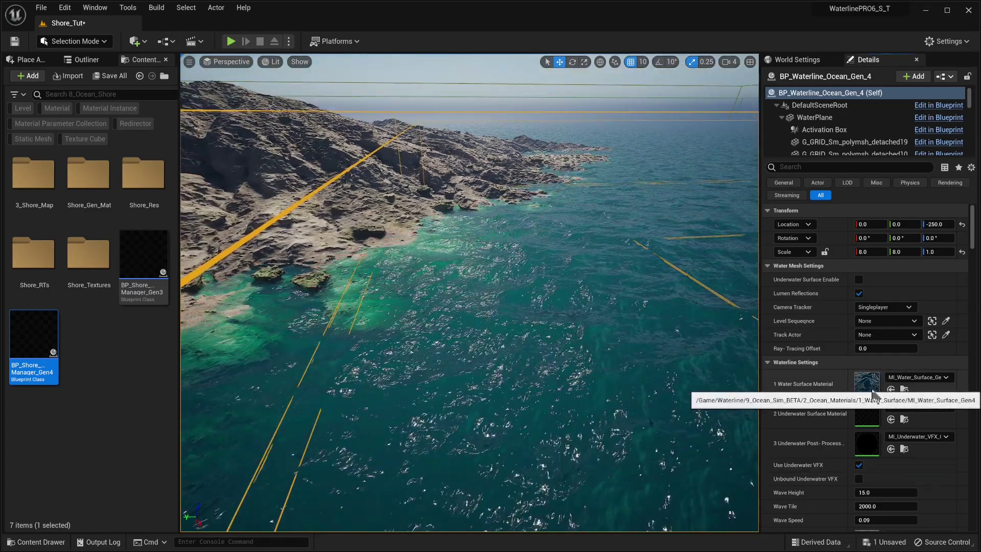
pyautogui.doubleClick(872, 389)
pyautogui.write('sh')
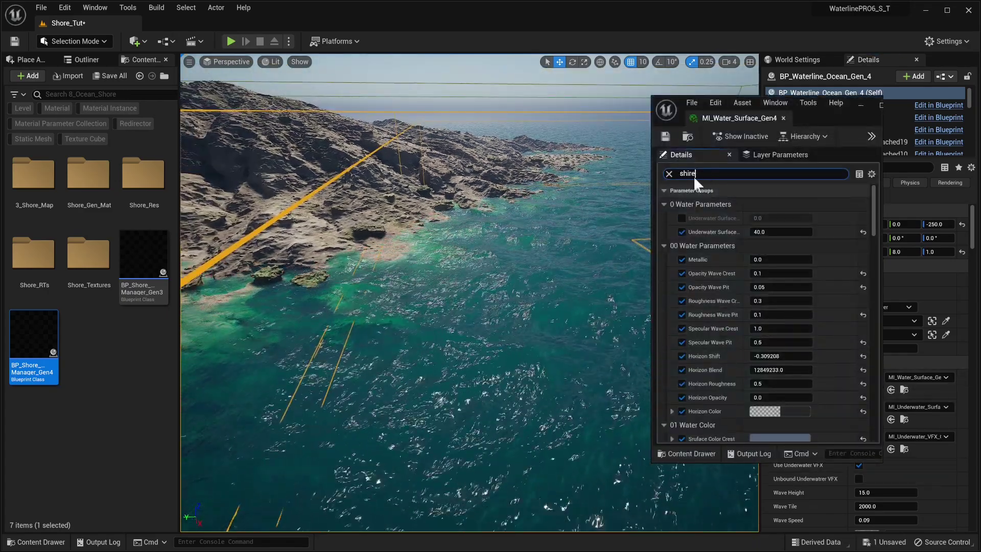
pyautogui.write('ore')
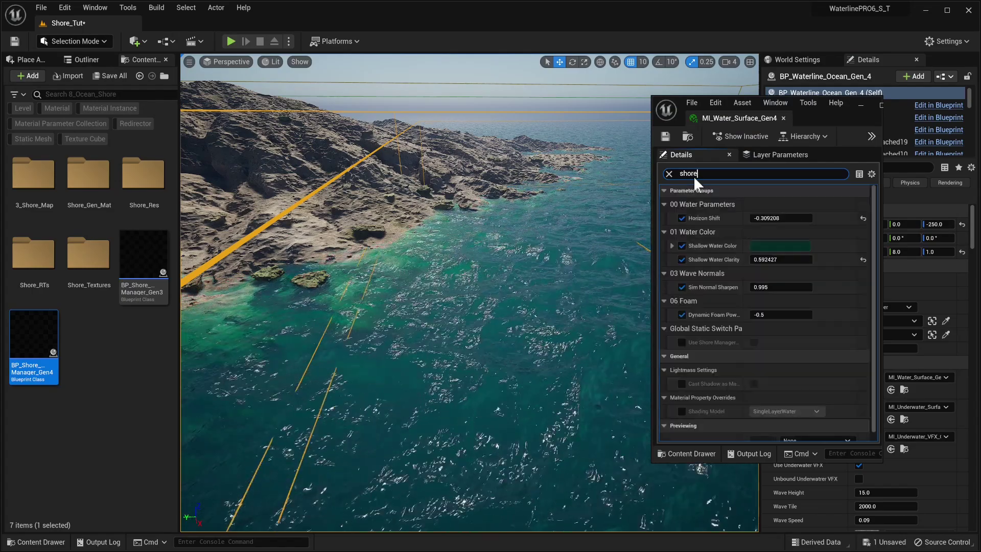
pyautogui.moveTo(745, 218); pyautogui.dragTo(775, 221)
pyautogui.click(681, 218)
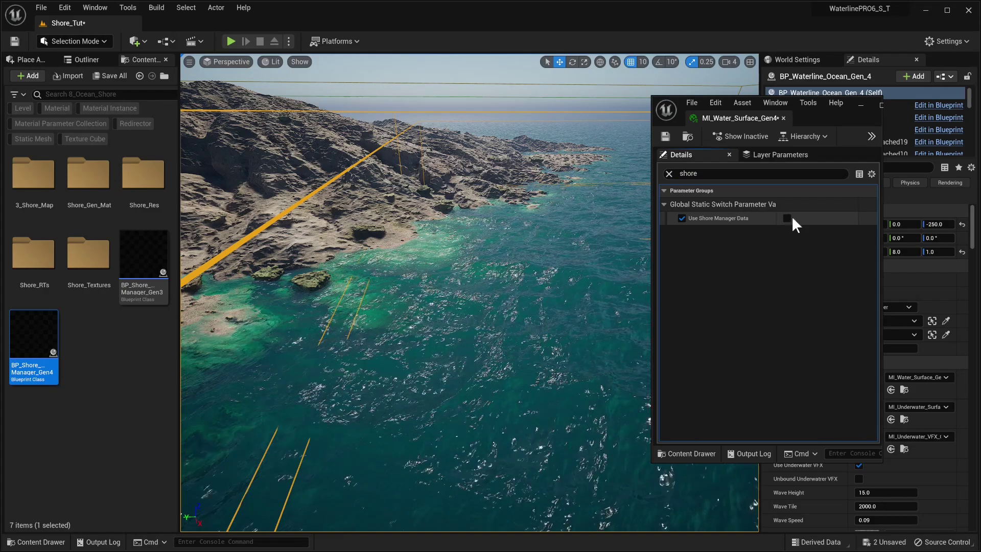
pyautogui.click(786, 218)
# Enable Use Shore Manager Data in the ocean's underwater surface material instance and open the underwater post-process material instance
pyautogui.moveTo(836, 114); pyautogui.dragTo(719, 112)
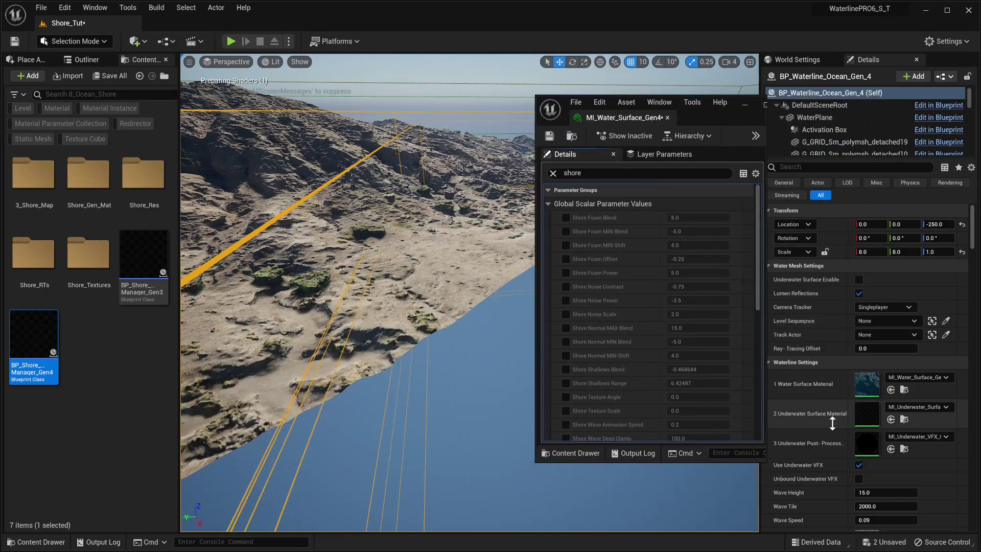
pyautogui.doubleClick(867, 413)
pyautogui.write('sho')
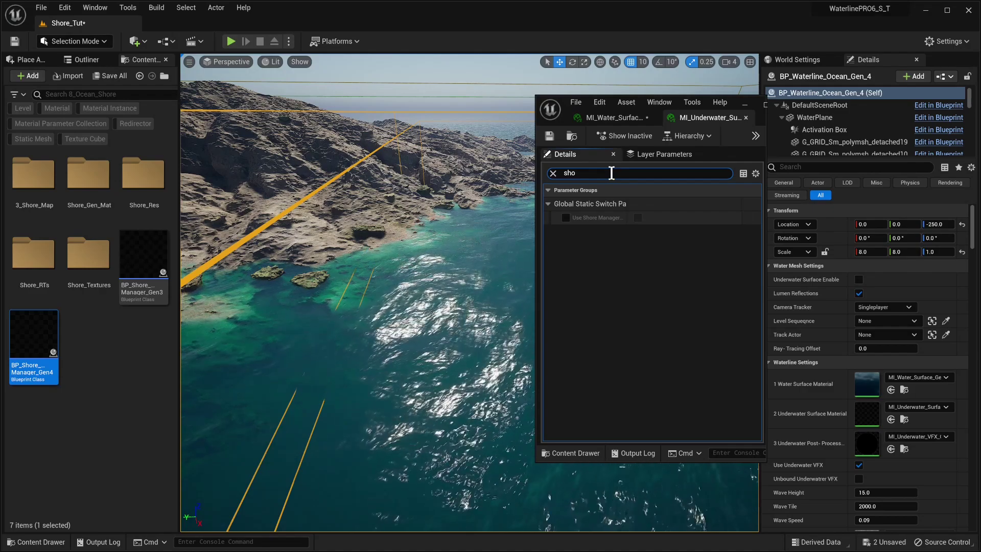
pyautogui.click(565, 217)
pyautogui.click(638, 219)
pyautogui.doubleClick(867, 443)
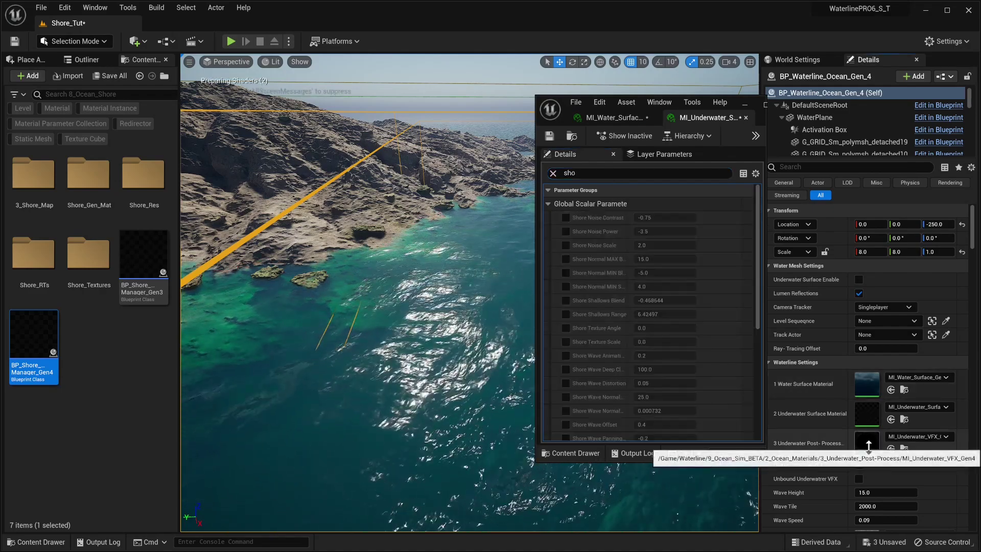
pyautogui.click(568, 173)
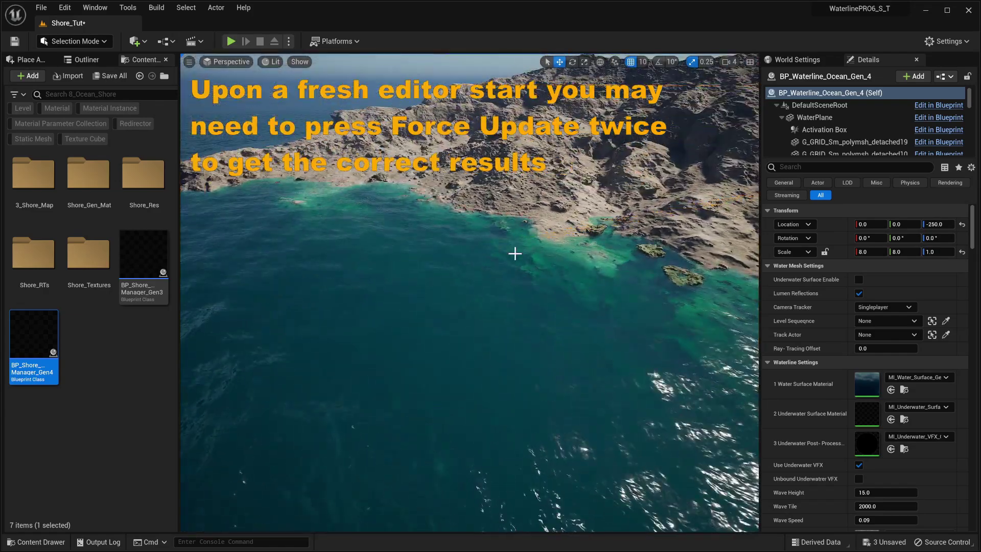
# Set Shallow Water Clarity to 0.4 and Deep Water Clarity to 0.003 in the water surface material instance, save it and close it
pyautogui.moveTo(515, 254)
pyautogui.mouseDown(button='right')
pyautogui.moveTo(587, 286)
pyautogui.moveTo(639, 276)
pyautogui.moveTo(624, 296)
pyautogui.moveTo(623, 205)
pyautogui.moveTo(572, 214)
pyautogui.moveTo(634, 204)
pyautogui.moveTo(583, 210)
pyautogui.moveTo(515, 253)
pyautogui.moveTo(503, 240)
pyautogui.mouseUp(button='right')
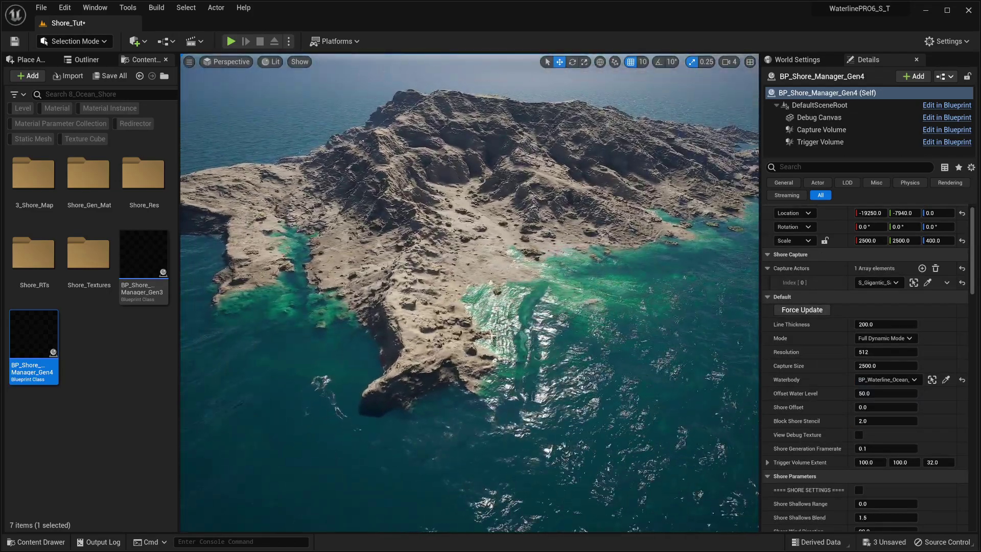
pyautogui.click(489, 336)
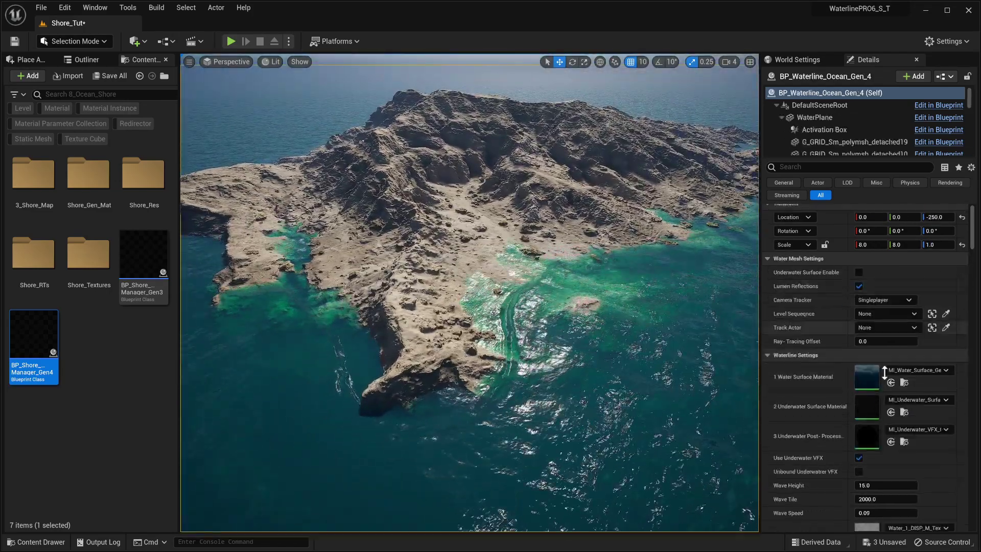
pyautogui.doubleClick(867, 377)
pyautogui.scroll(-3, 654, 391)
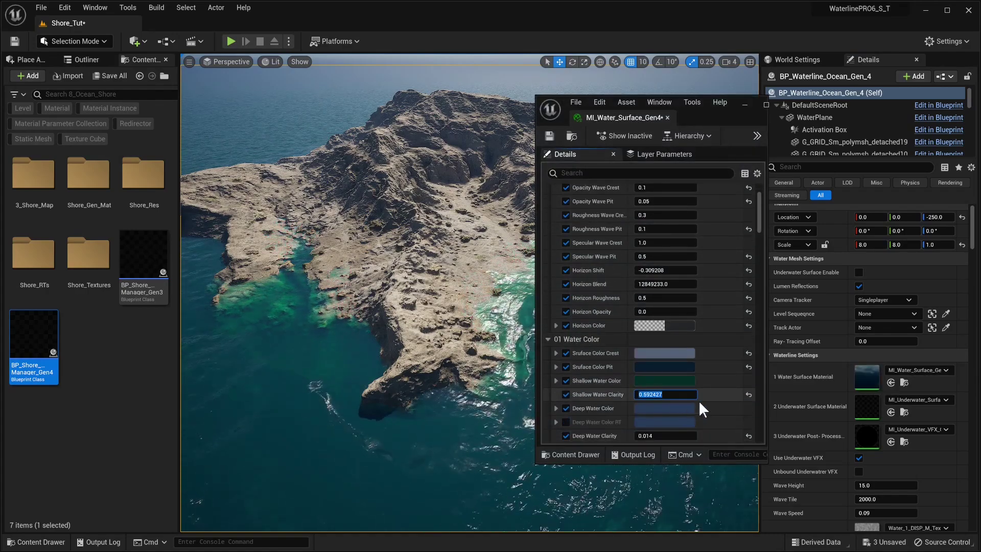
pyautogui.press('Return')
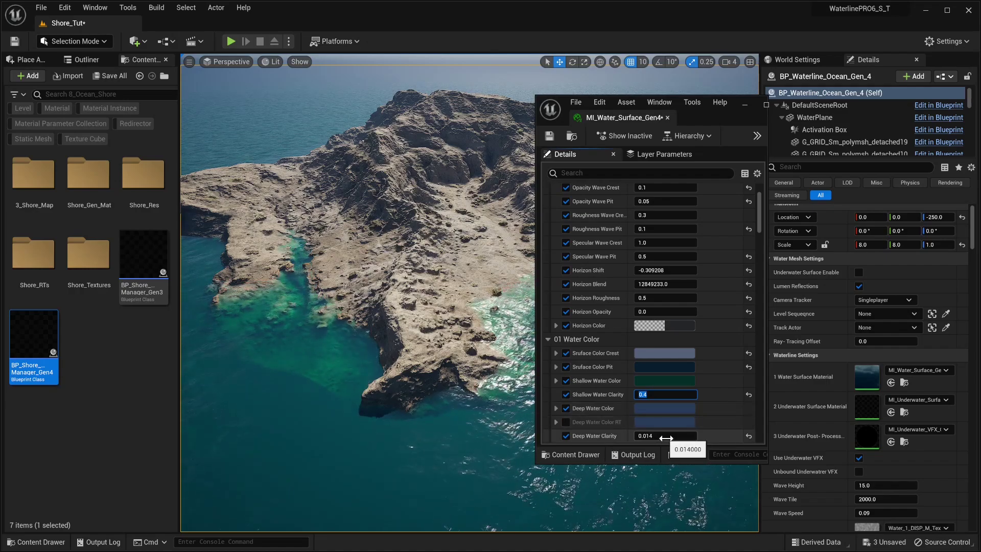
pyautogui.write('03')
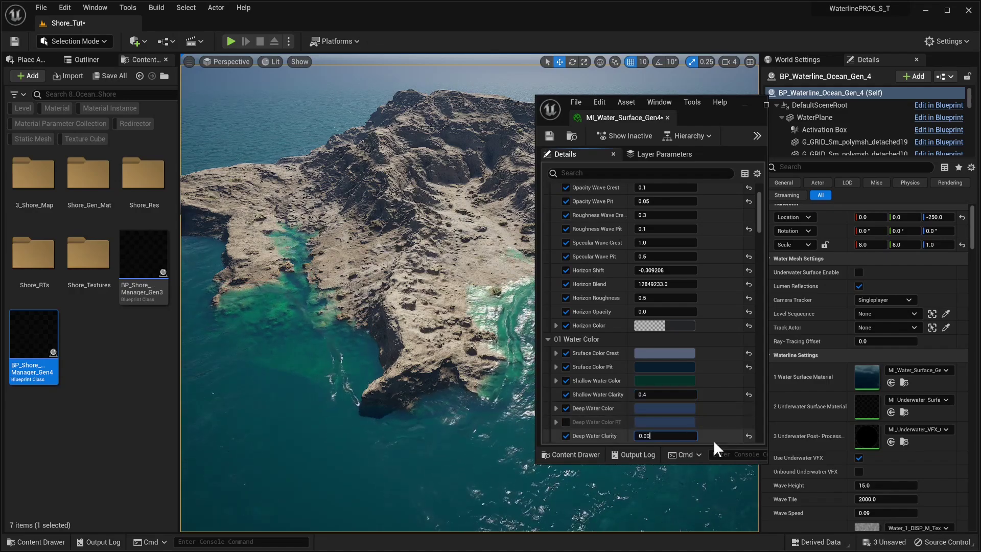
pyautogui.press('Return')
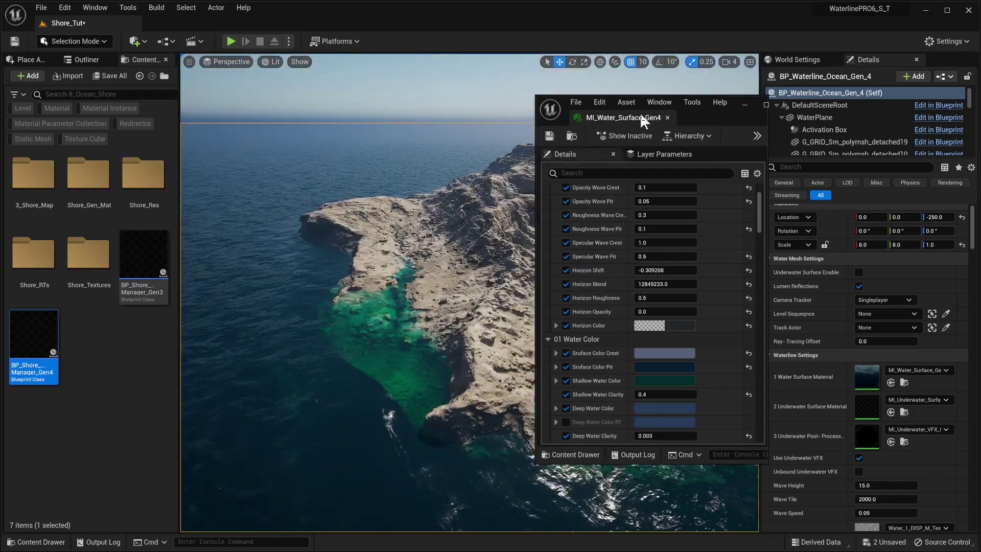
pyautogui.click(667, 117)
# Examine the shallow and deep water around the island's shoreline from several angles
pyautogui.click(593, 257)
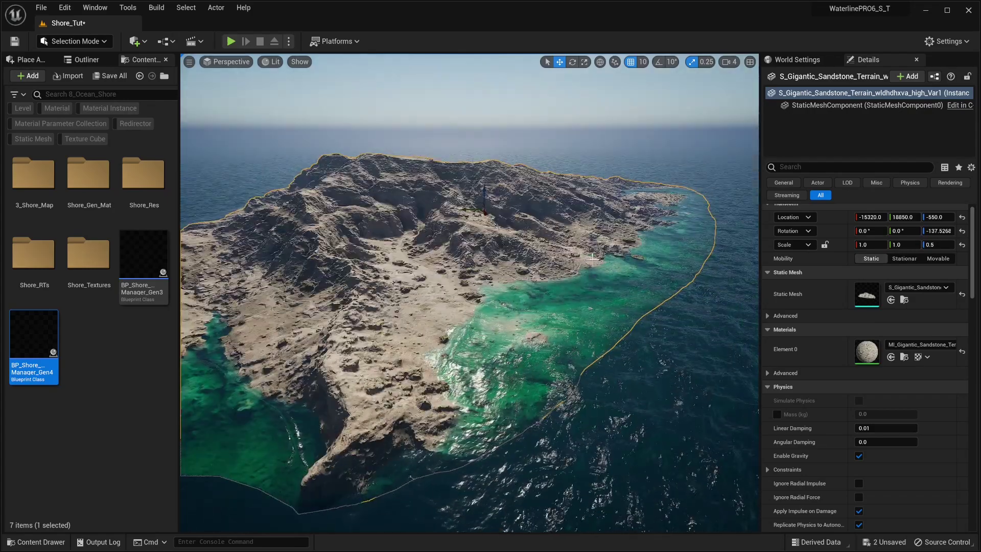
pyautogui.moveTo(593, 257); pyautogui.dragTo(675, 271, button='right')
pyautogui.press('g')
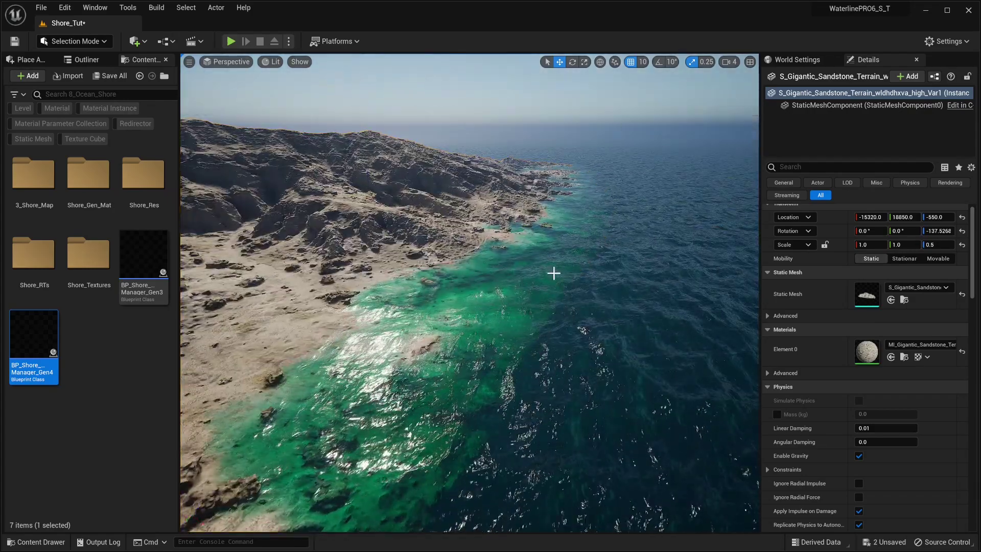
pyautogui.moveTo(554, 272); pyautogui.dragTo(485, 240, button='right')
pyautogui.press('g')
pyautogui.moveTo(535, 204); pyautogui.dragTo(541, 205)
pyautogui.moveTo(640, 378); pyautogui.dragTo(603, 413, button='right')
pyautogui.moveTo(661, 342)
pyautogui.mouseDown(button='right')
pyautogui.moveTo(661, 306)
pyautogui.moveTo(661, 342)
pyautogui.mouseUp(button='right')
# Select the shore manager in the level and view the shallow water along the island's shore up close
pyautogui.click(661, 341)
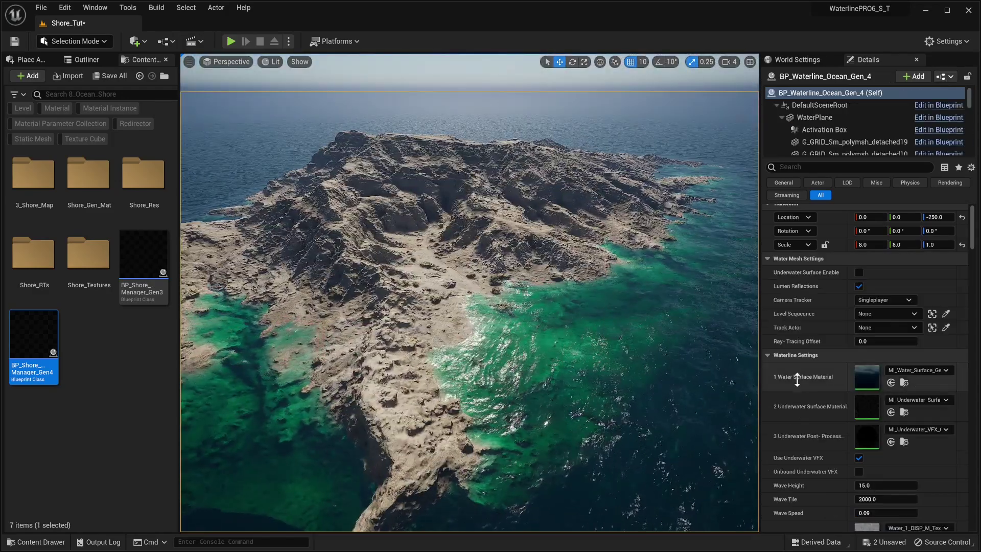
pyautogui.scroll(-4, 797, 378)
pyautogui.moveTo(562, 255); pyautogui.dragTo(562, 227, button='right')
pyautogui.click(556, 178)
pyautogui.click(558, 178)
pyautogui.scroll(3, 838, 337)
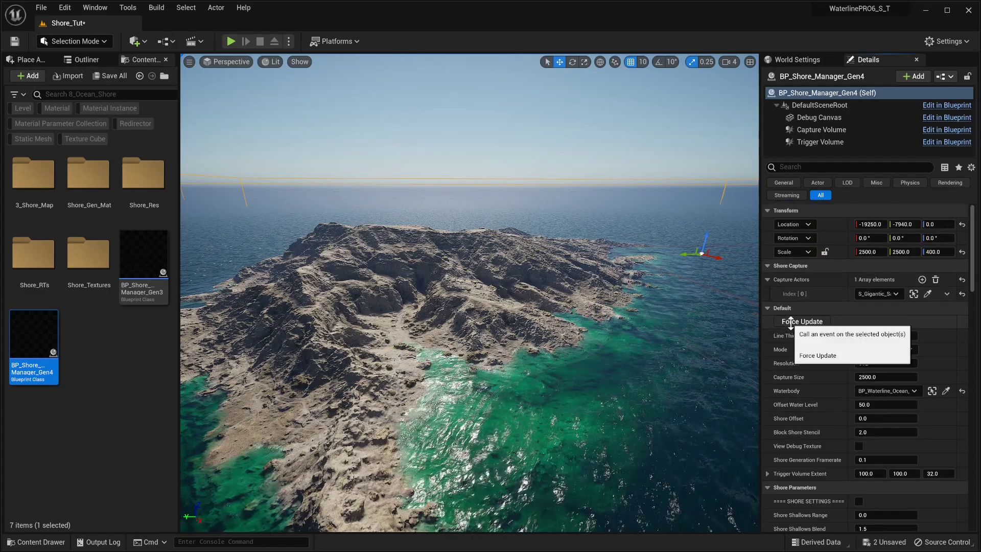
pyautogui.press('w')
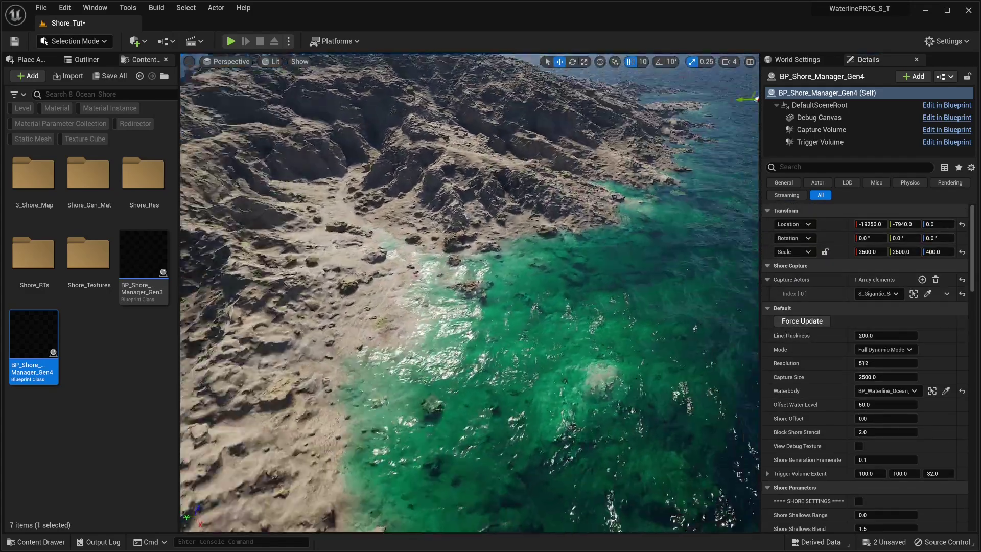